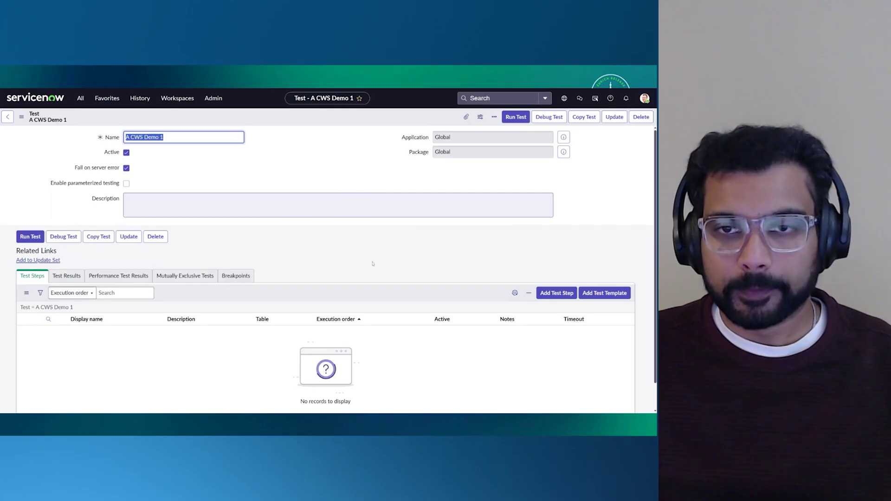
Type 'Create a user, open the asset workspace and…' into the test's Description field.
click(481, 252)
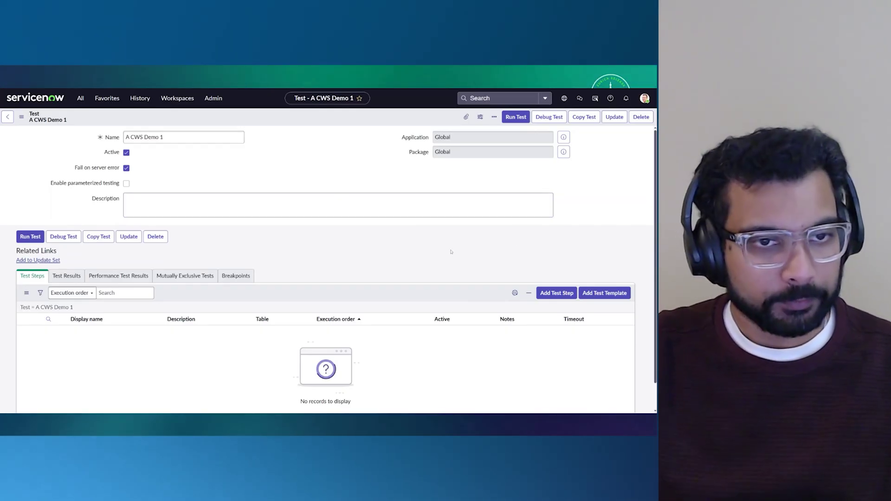
scroll(450, 252, down, 1)
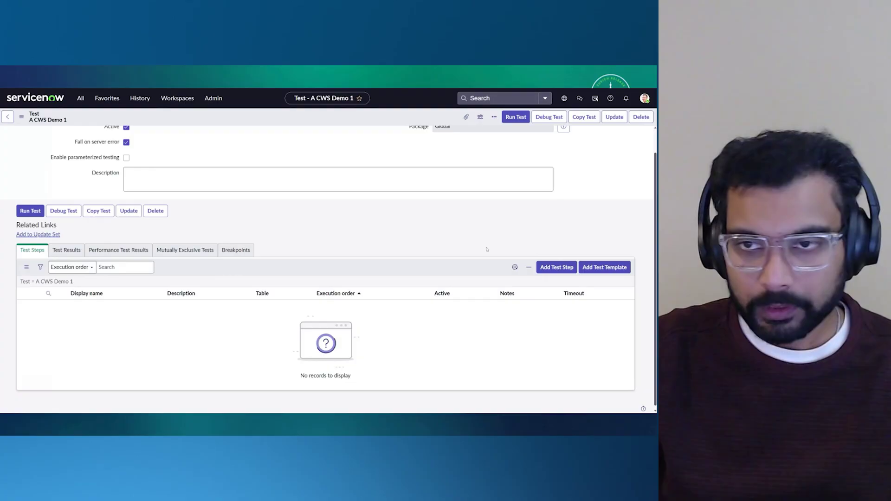
scroll(417, 229, up, 1)
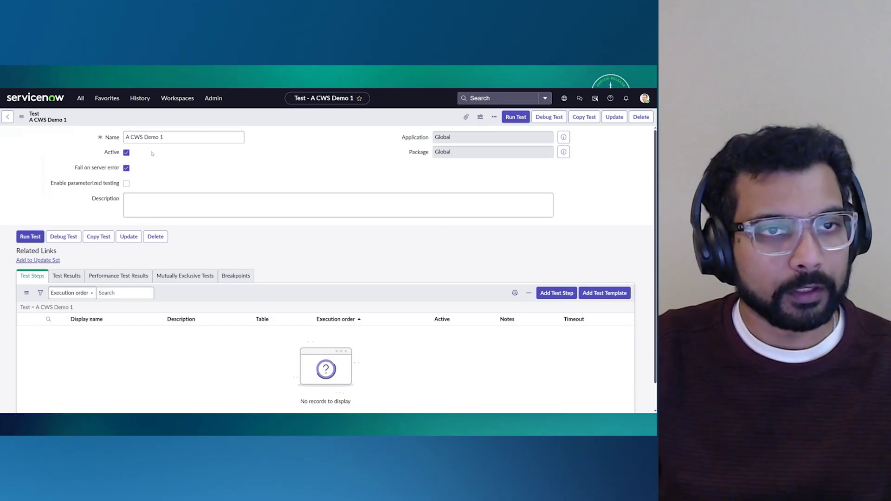
click(139, 204)
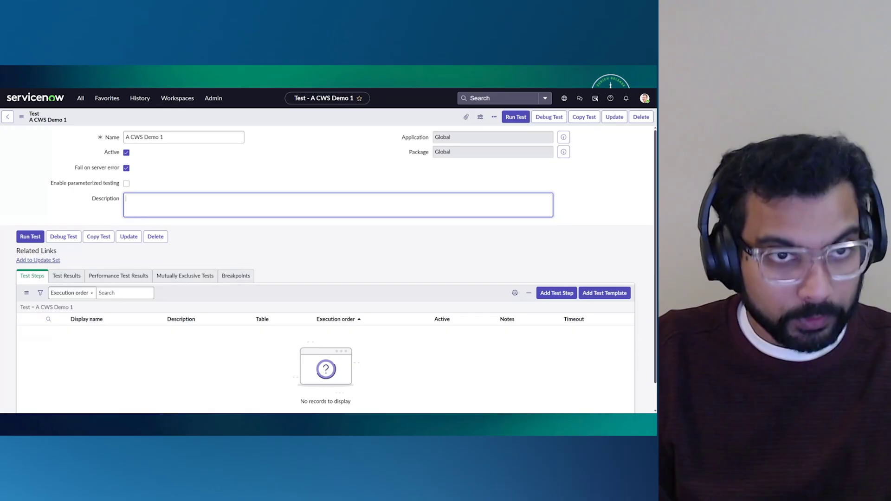
text(Cre)
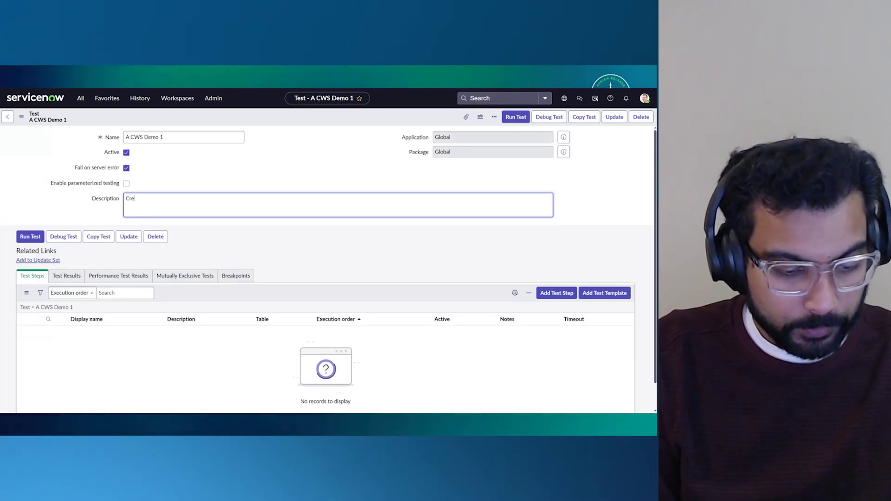
text(ate a user )
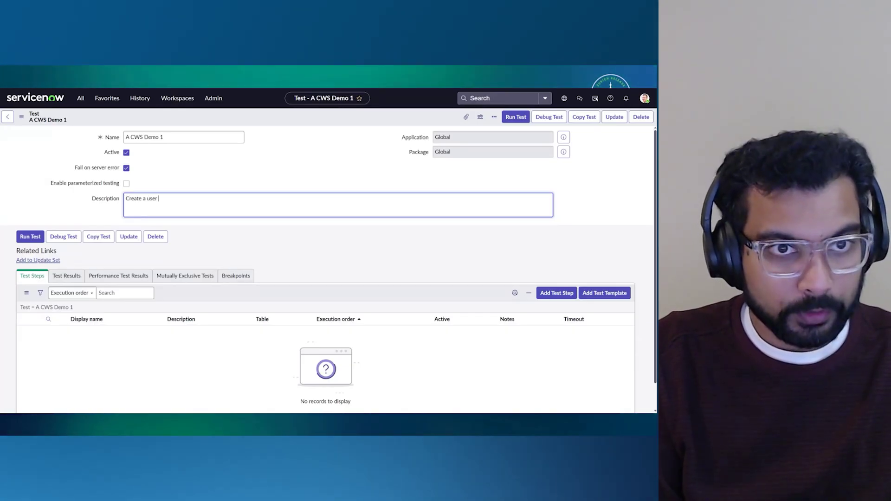
text(, )
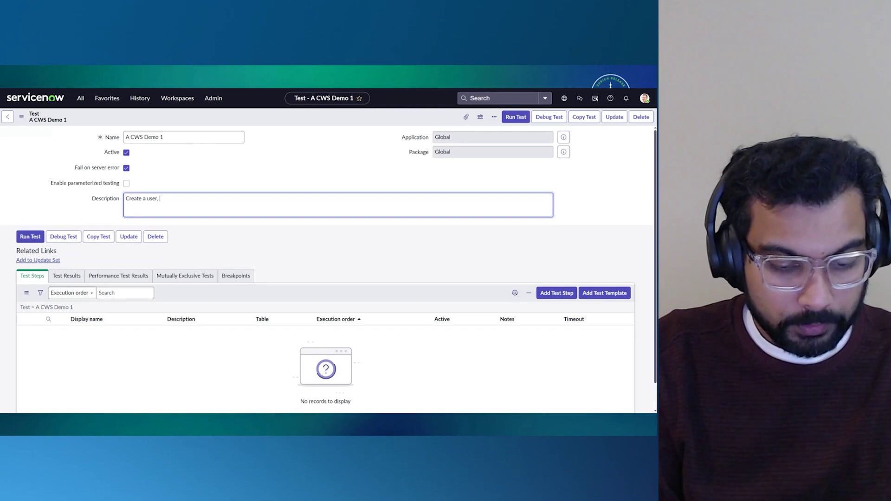
text(open the asset )
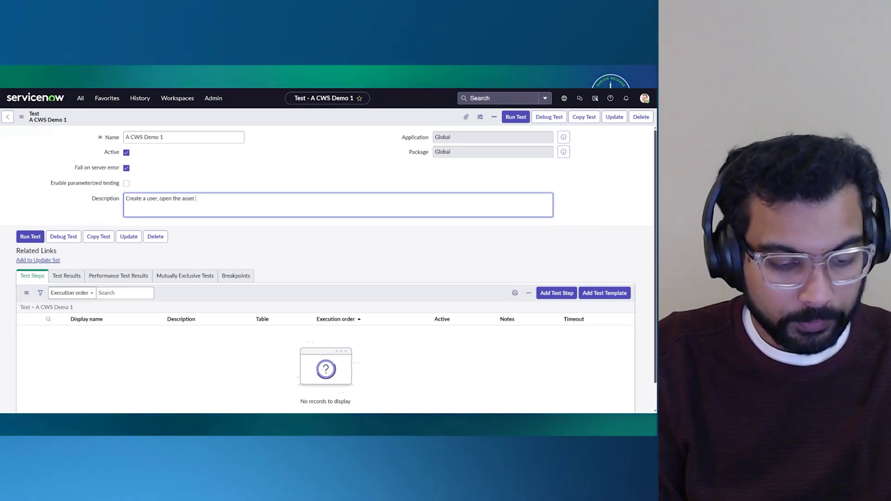
text(workspace and validate the header name)
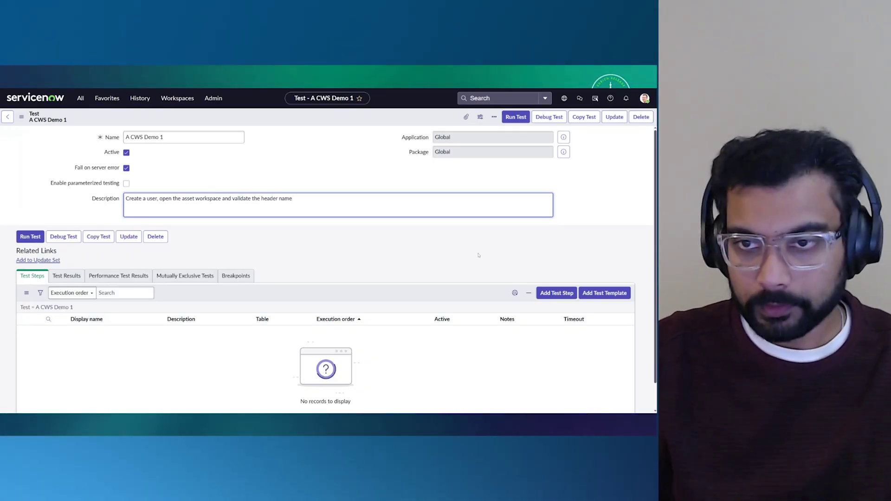
Add a Create a User step for first name CWS, last name Tester, with the asset role.
click(549, 293)
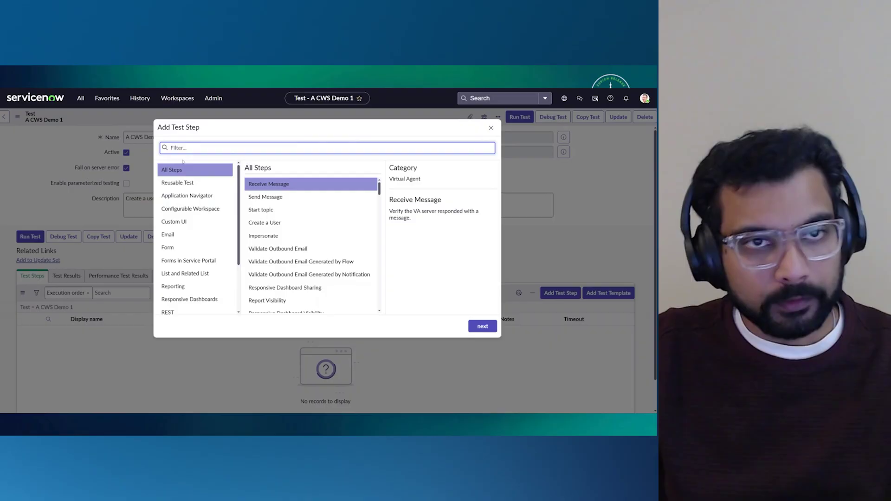
text(creat)
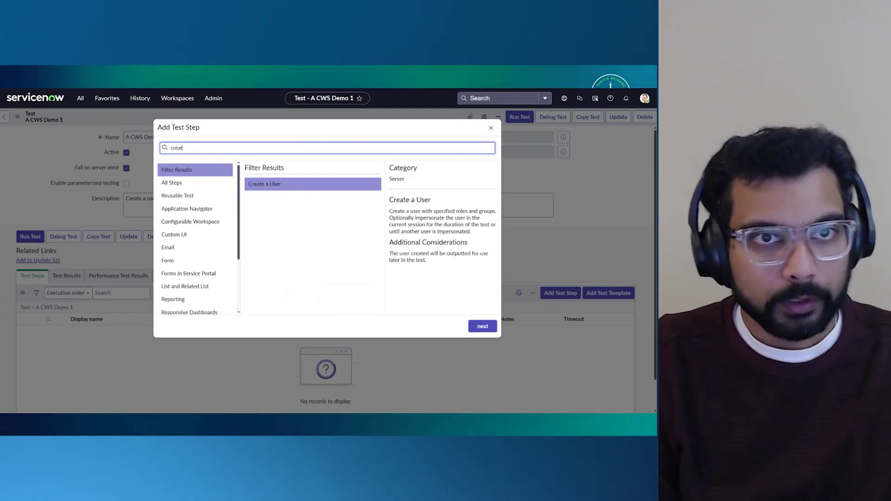
click(296, 186)
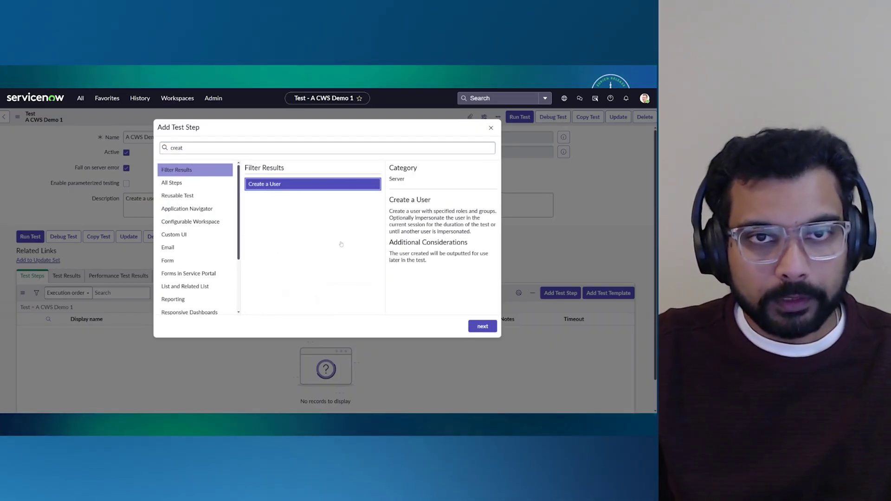
click(474, 327)
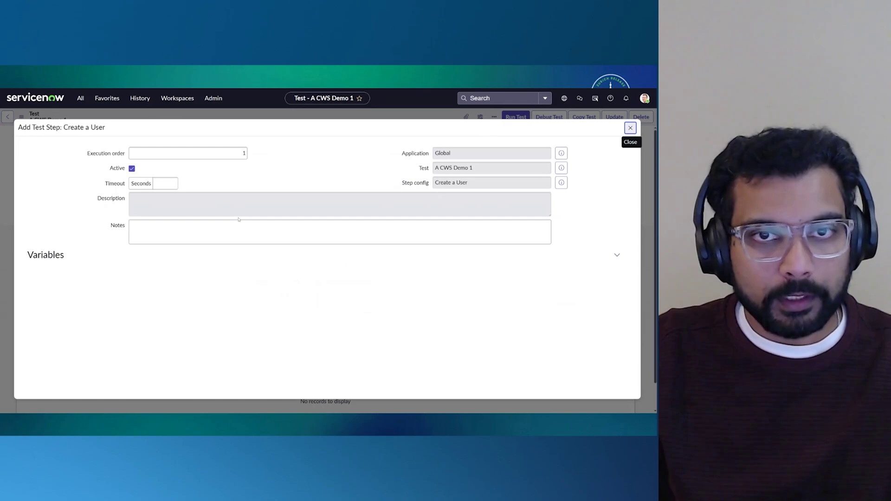
click(186, 275)
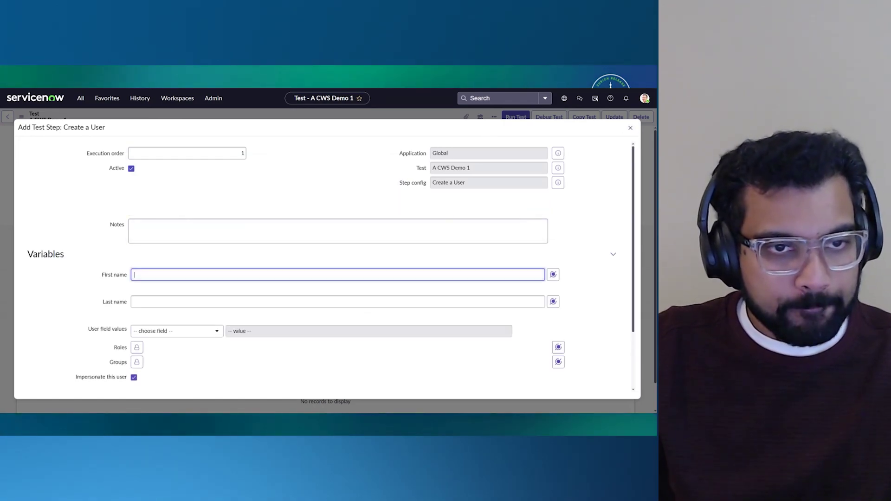
text(CWS)
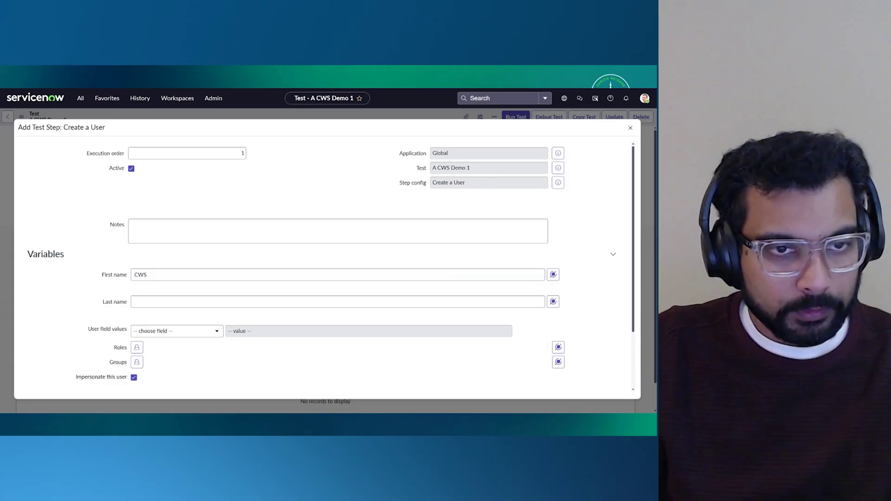
click(185, 301)
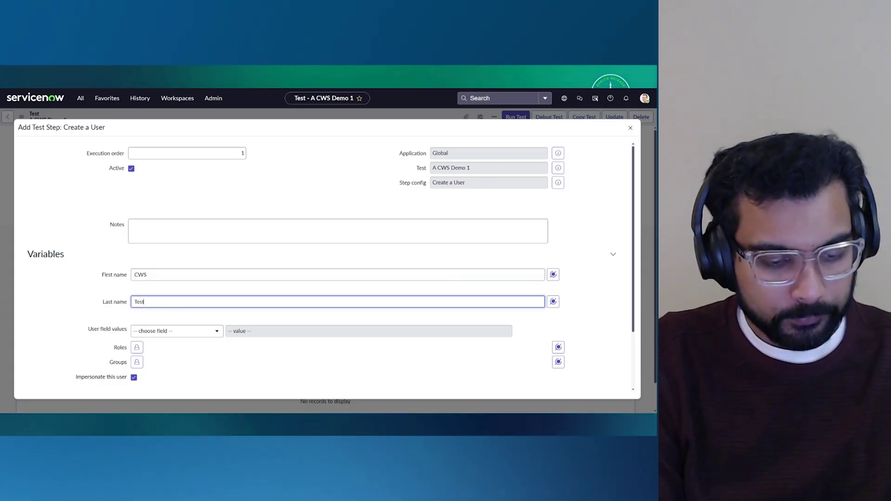
key(Tab)
key(Tab)
key(Return)
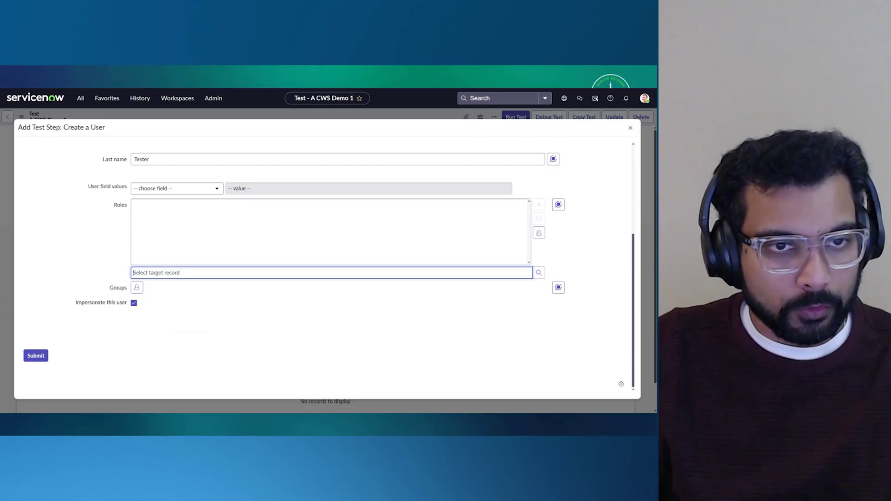
text(asse)
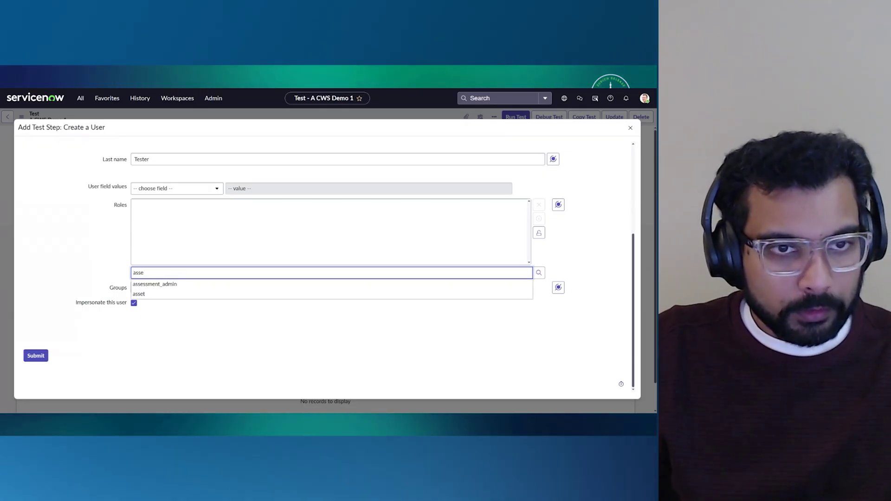
click(142, 296)
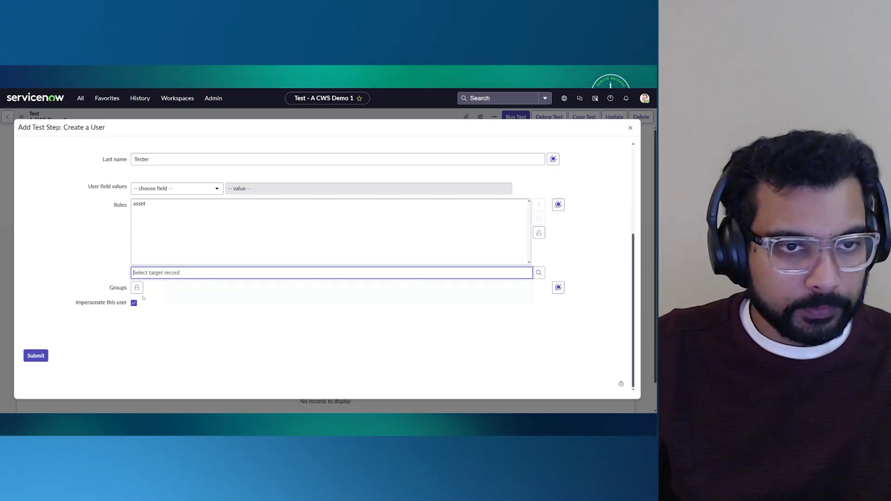
click(36, 356)
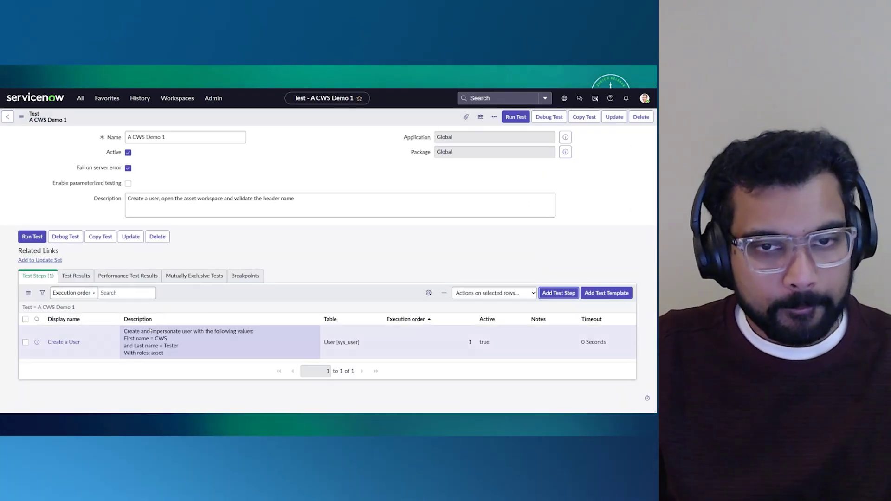
Add an Open Workspace Page step with Workspace URL /now/assetworkspace/home.
click(575, 293)
click(191, 209)
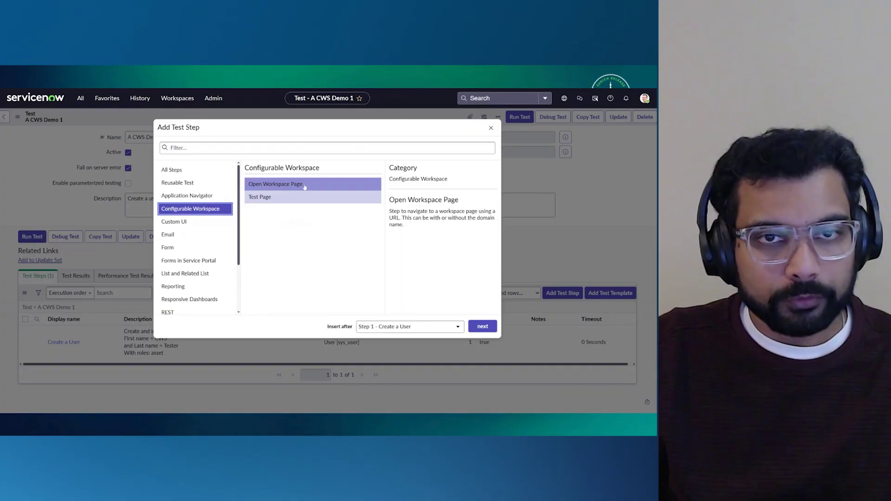
click(277, 184)
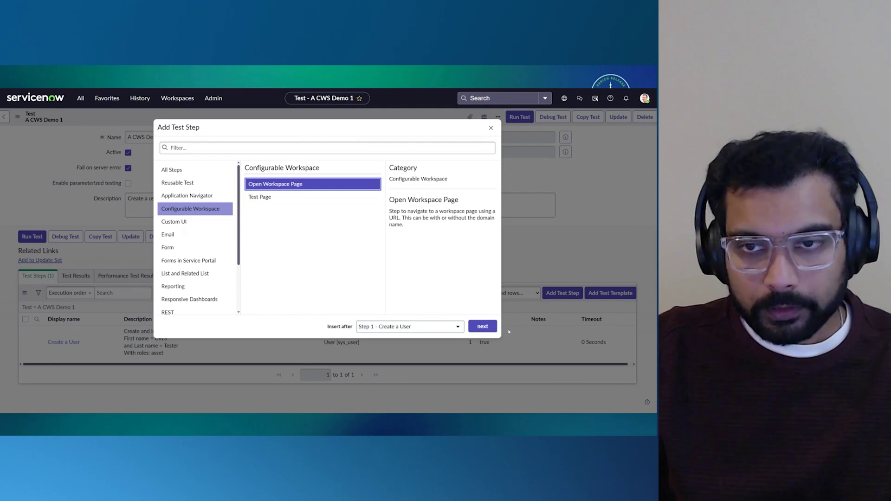
click(483, 327)
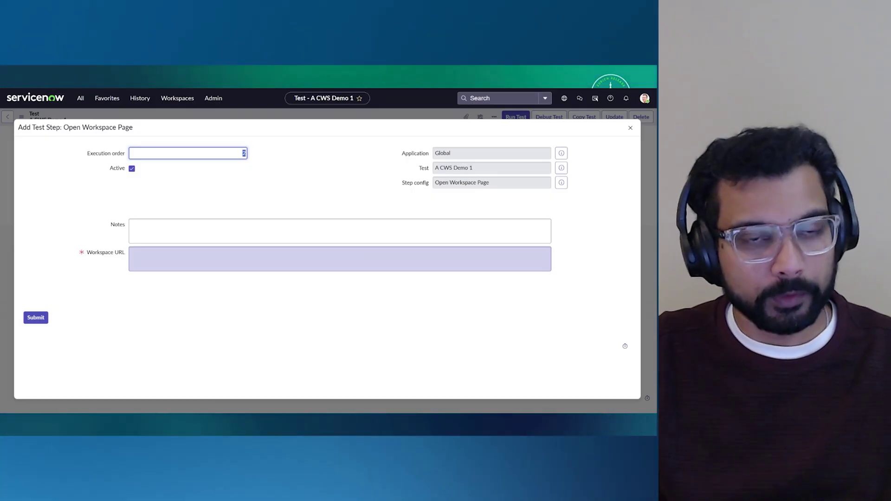
click(214, 89)
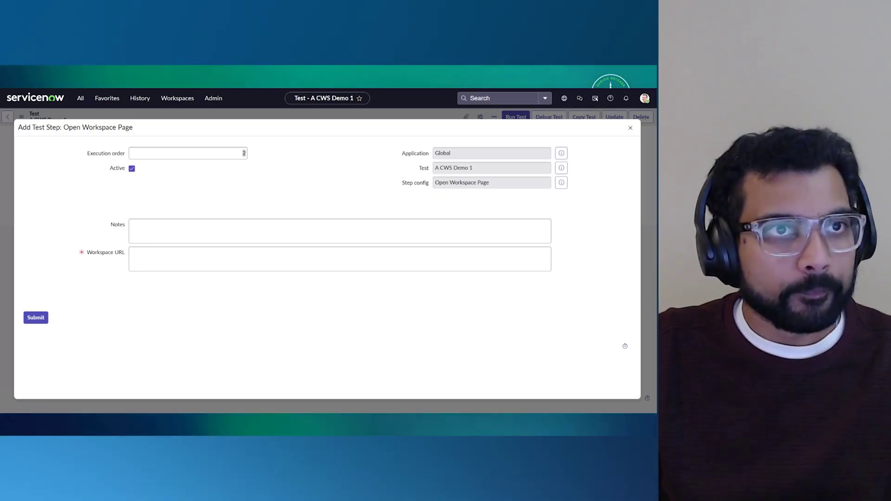
key(alt+Tab)
click(186, 258)
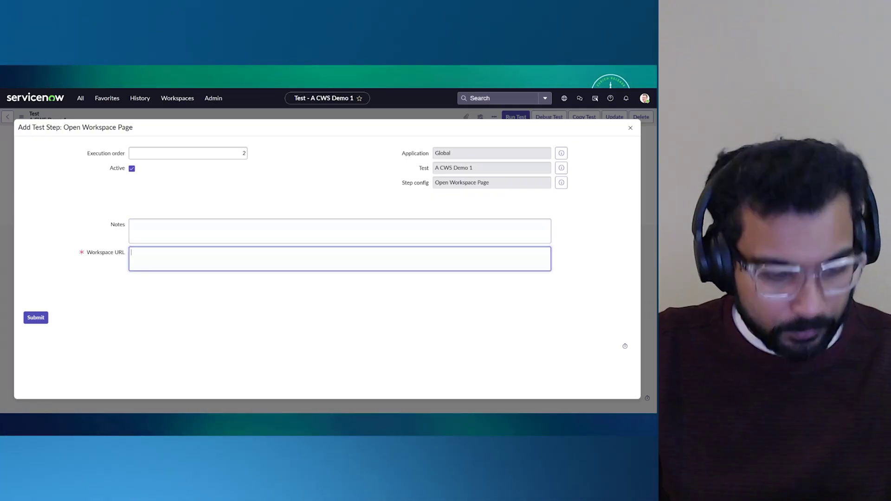
text(https://emprmantrala.service-now.com/now/assetworkspace/home)
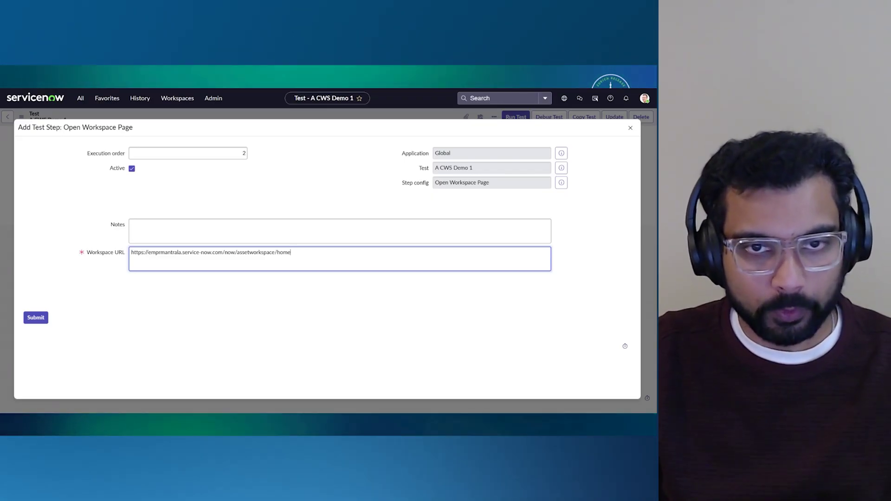
click(37, 318)
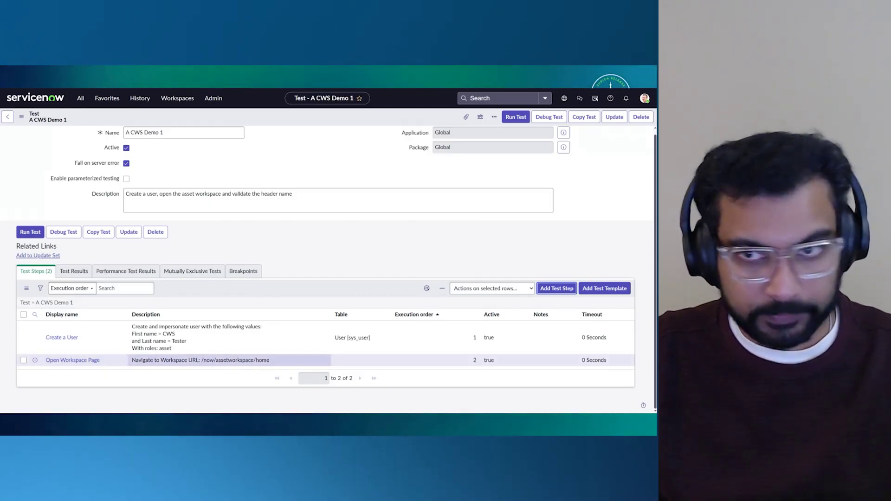
Start a Test Page step and load /now/assetworkspace/home in the ATF Page Inspector.
click(550, 291)
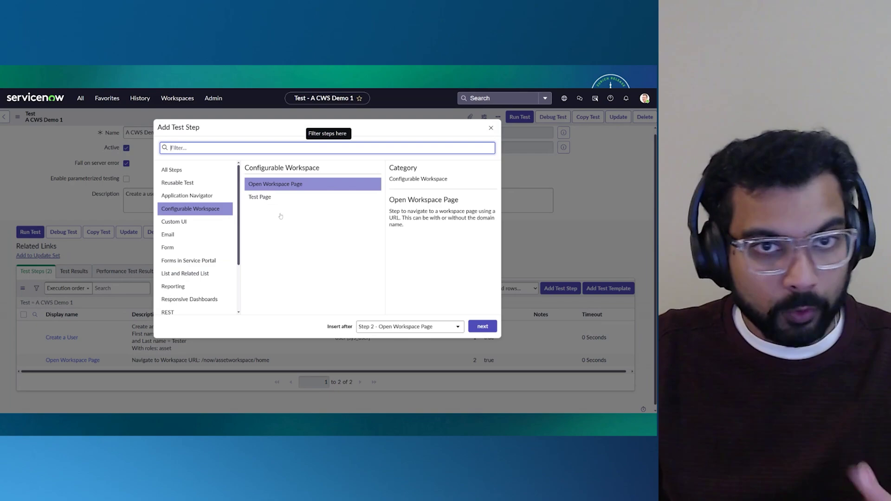
click(271, 199)
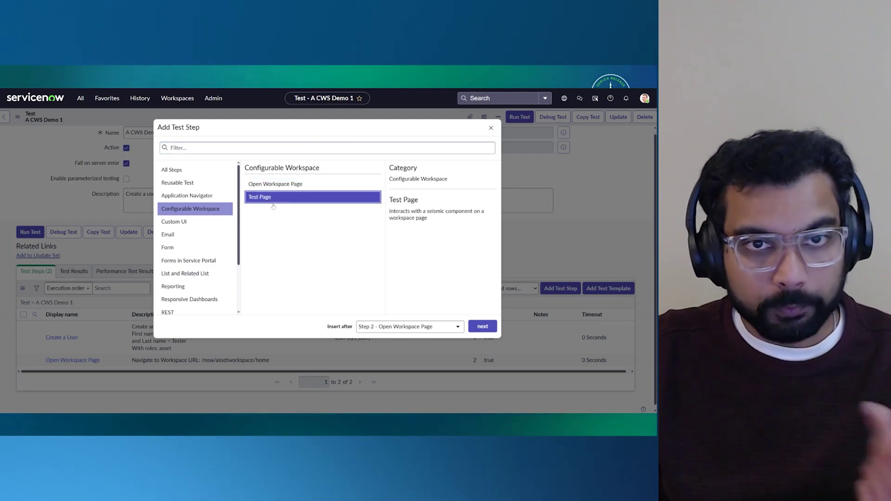
click(481, 327)
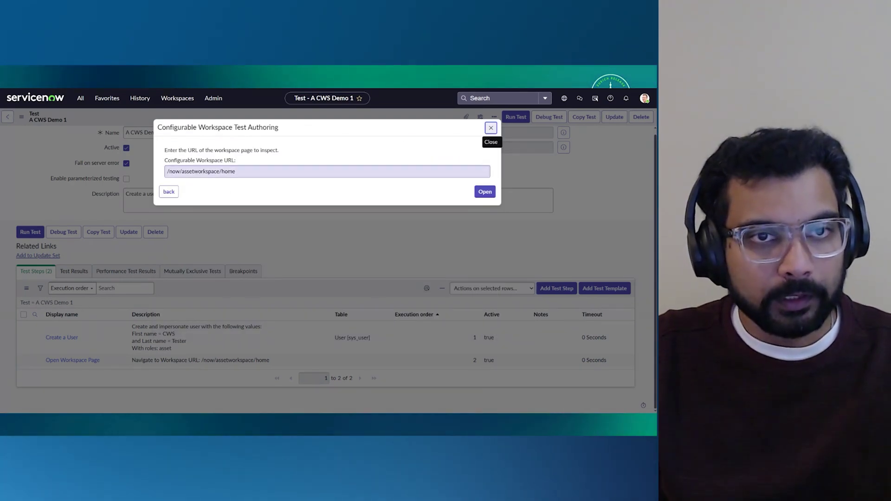
click(483, 191)
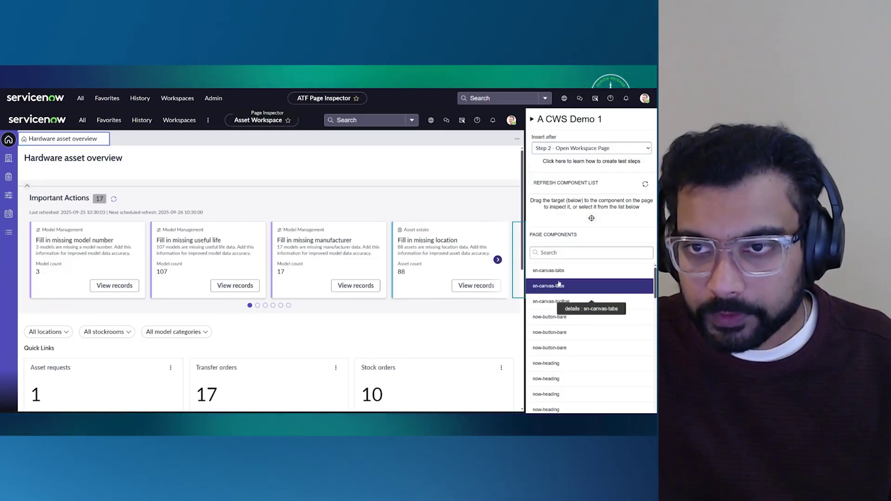
scroll(569, 302, down, 1)
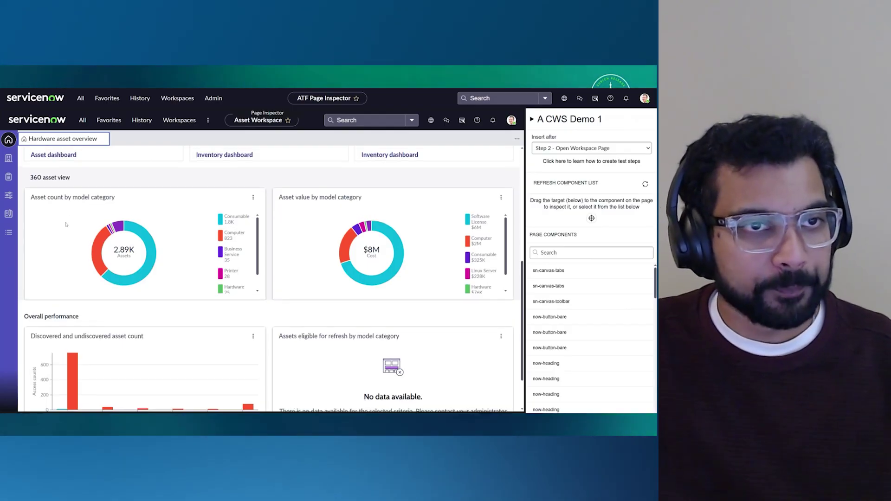
scroll(254, 218, up, 10)
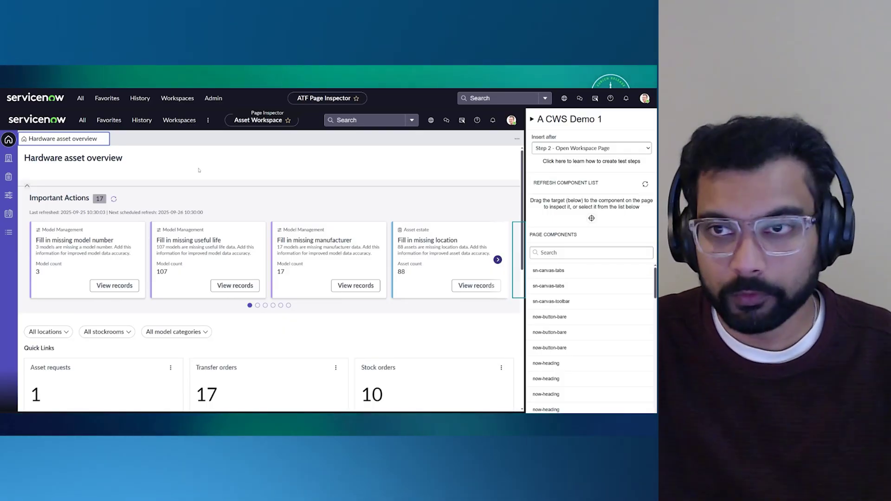
Add a Test Page step getting the heading text and expecting 'Hardware asset overview'.
drag(591, 218, 273, 201)
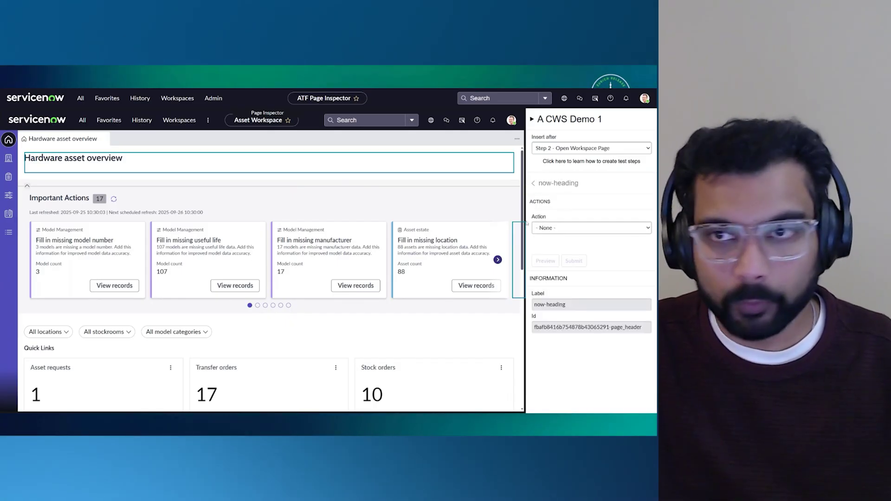
click(540, 185)
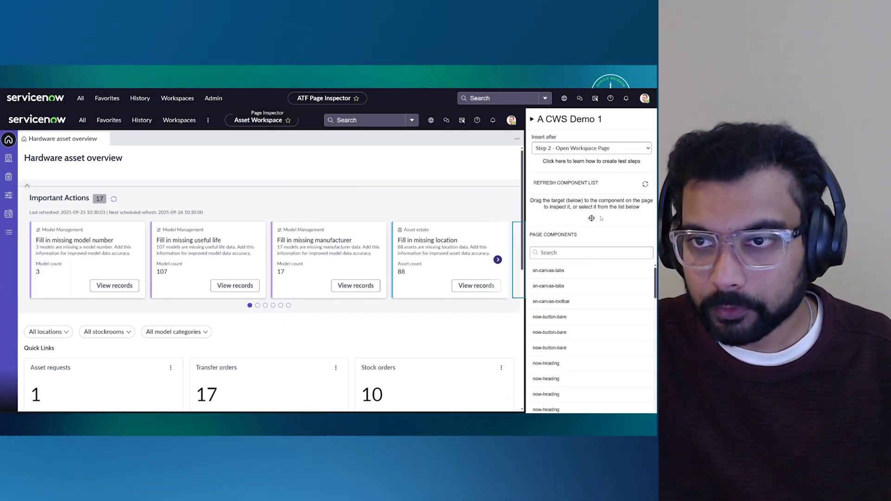
drag(592, 221, 138, 166)
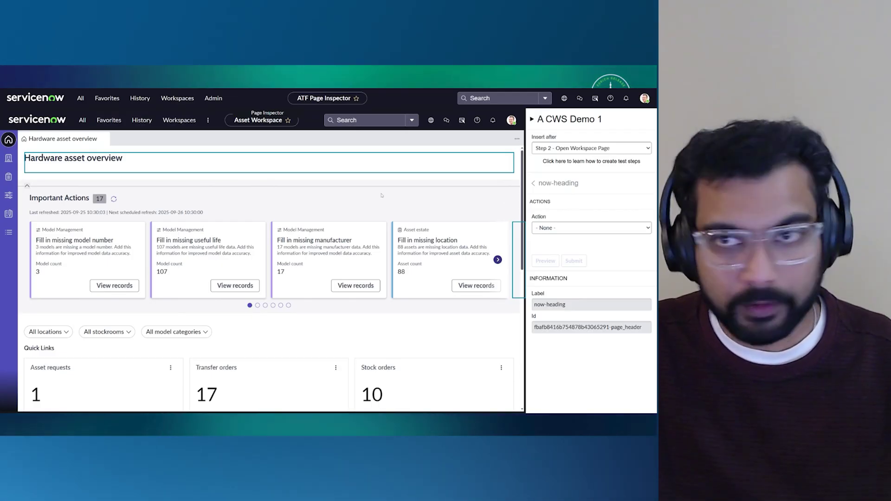
click(565, 229)
click(593, 283)
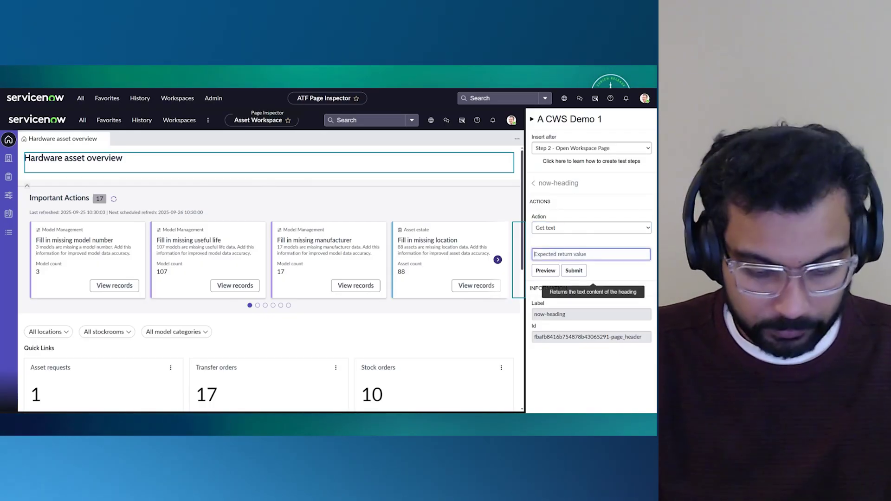
text(Hardware)
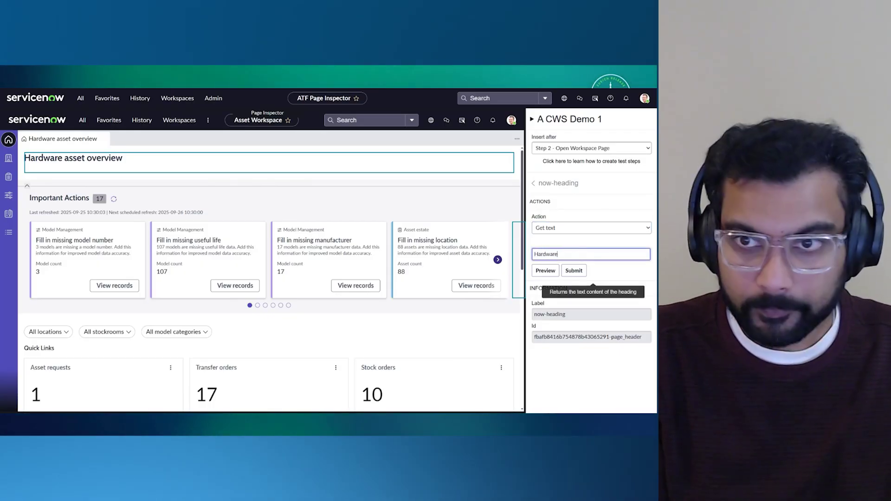
text( asset overview)
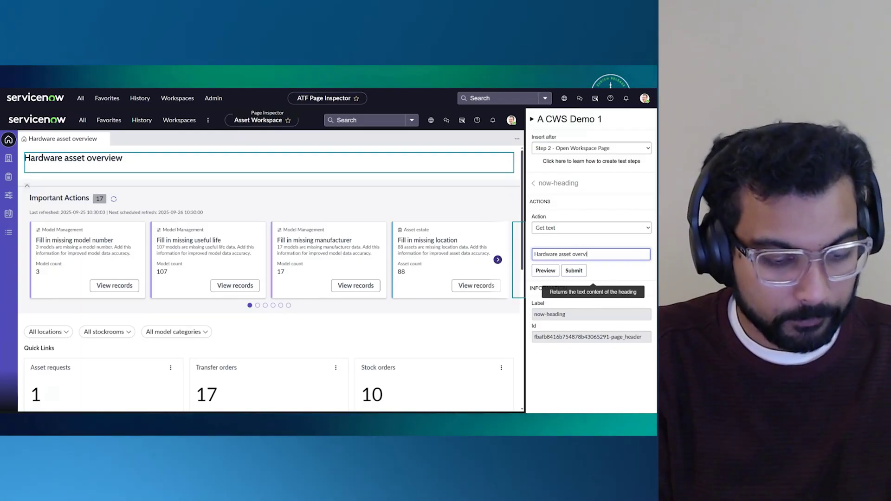
click(574, 270)
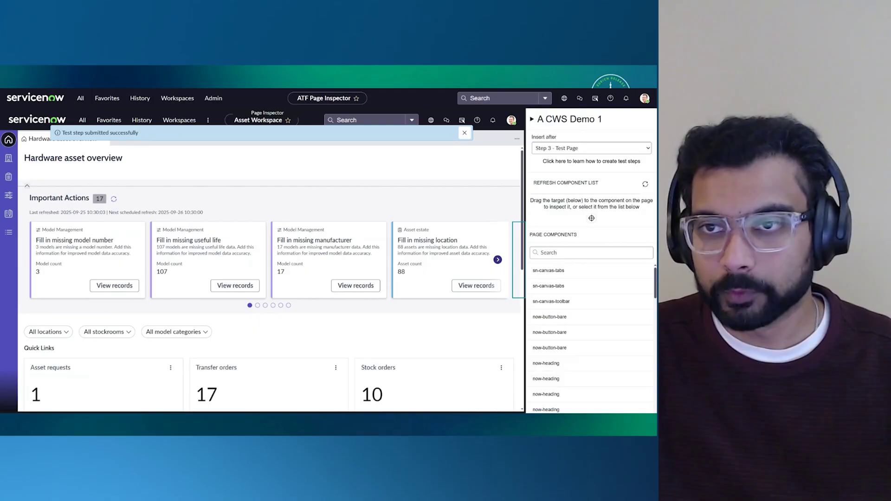
Review the test's step list, dismiss the success banner, and go back to the test record.
click(532, 120)
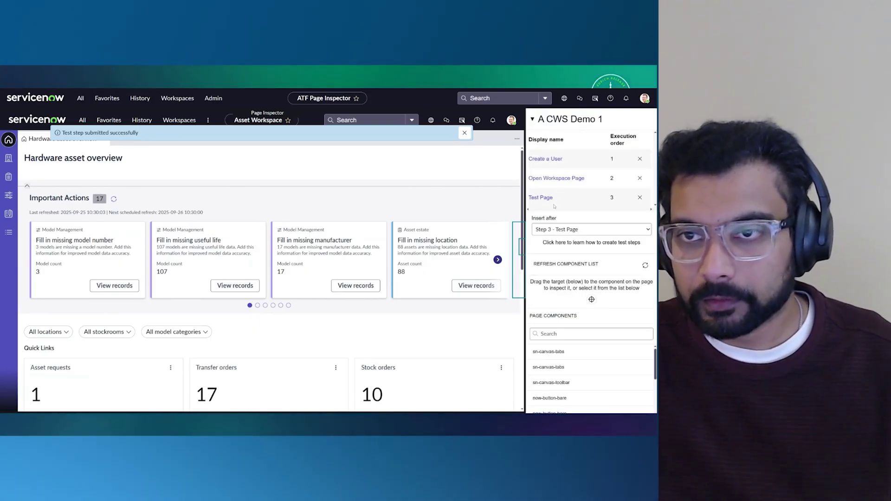
mouse_move(567, 198)
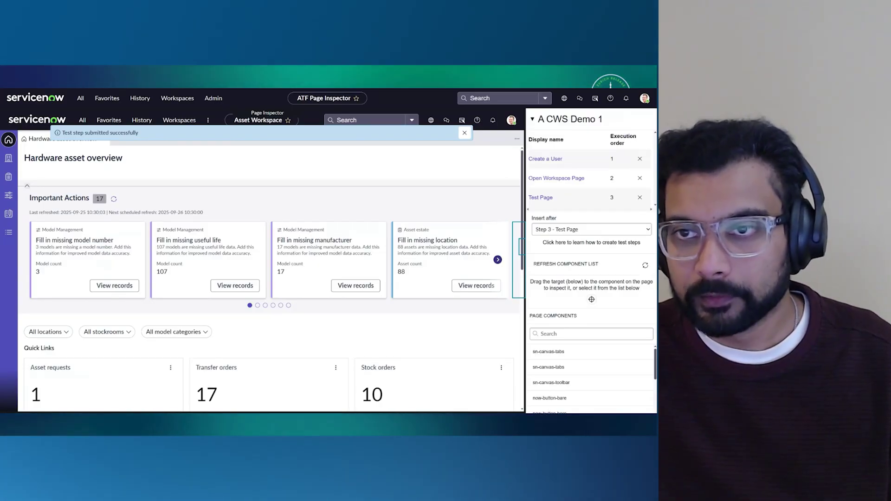
mouse_move(570, 161)
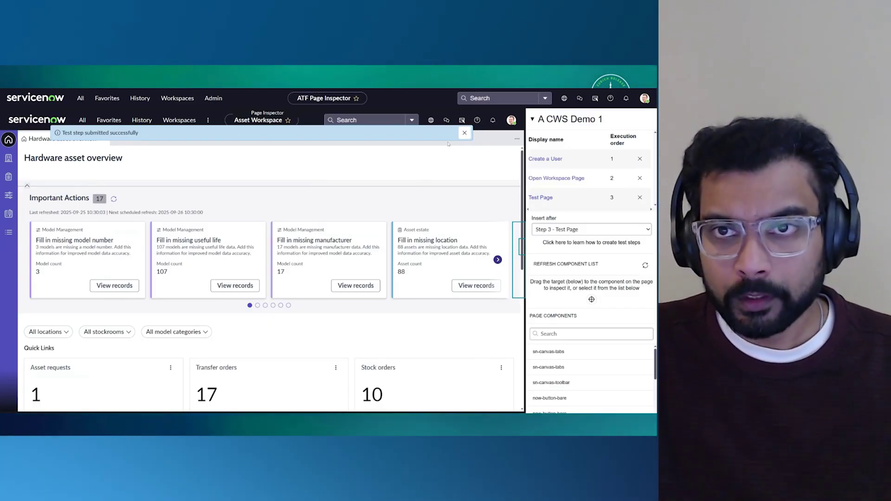
click(465, 133)
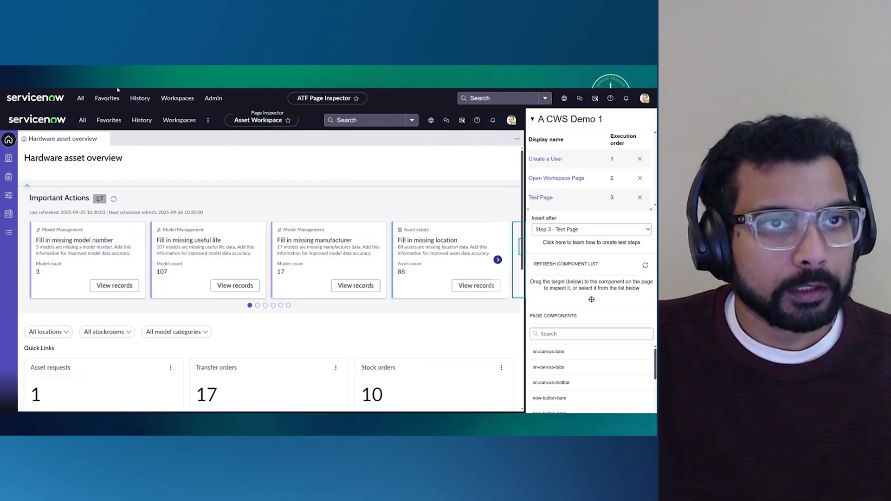
key(alt+Left)
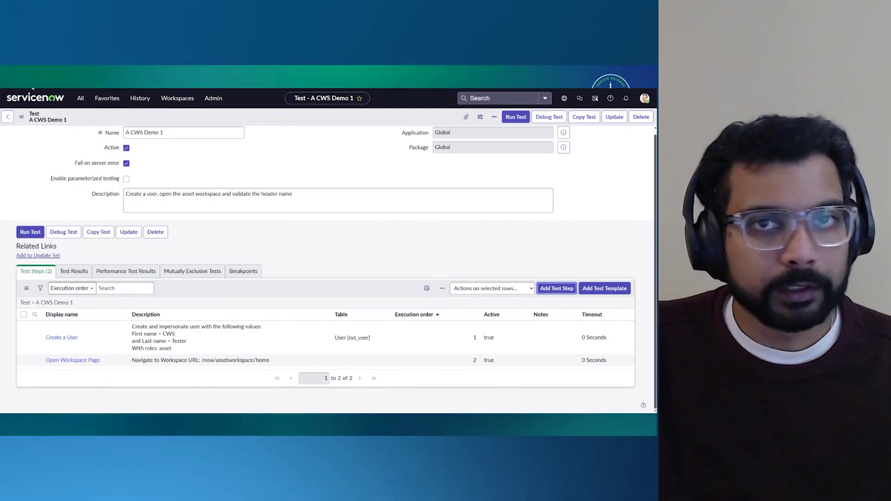
Reload the A CWS Demo 1 record and scroll to see the third Test Page step.
key(alt+Right)
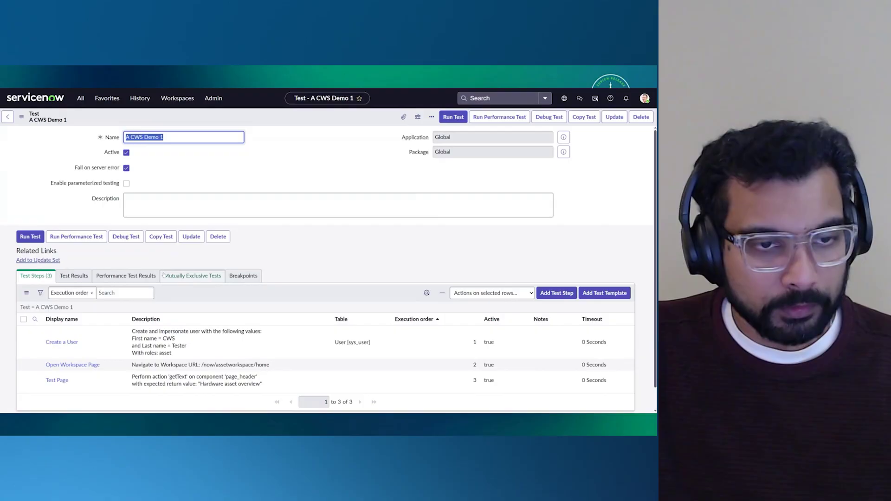
scroll(163, 275, down, 1)
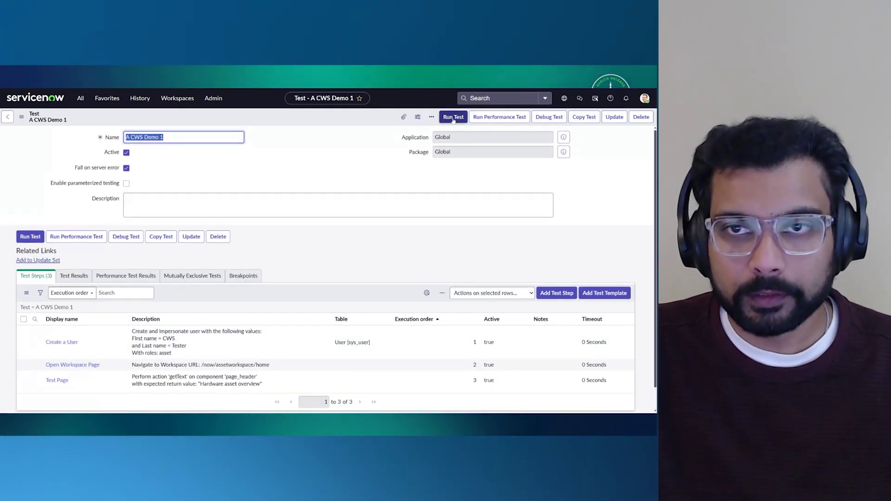
Run A CWS Demo 1 in the Client Test Runner and see it pass 100% in 25 seconds.
click(453, 119)
click(434, 192)
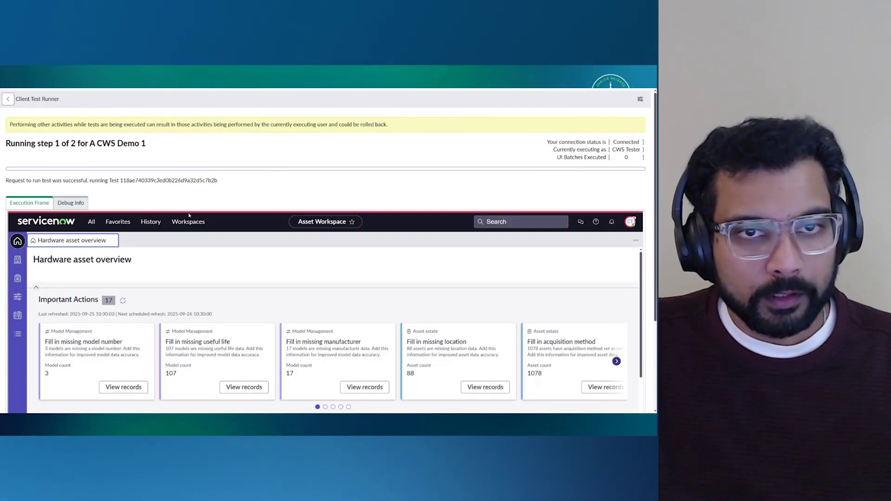
scroll(277, 252, down, 2)
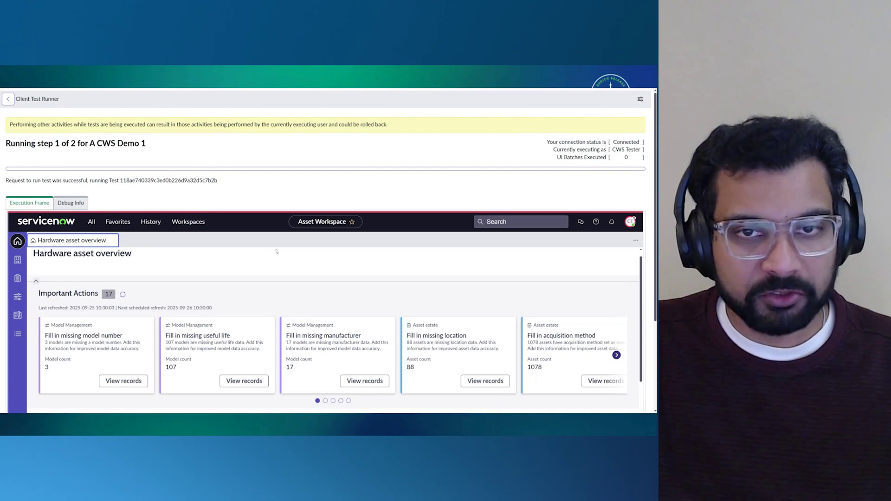
scroll(277, 253, up, 1)
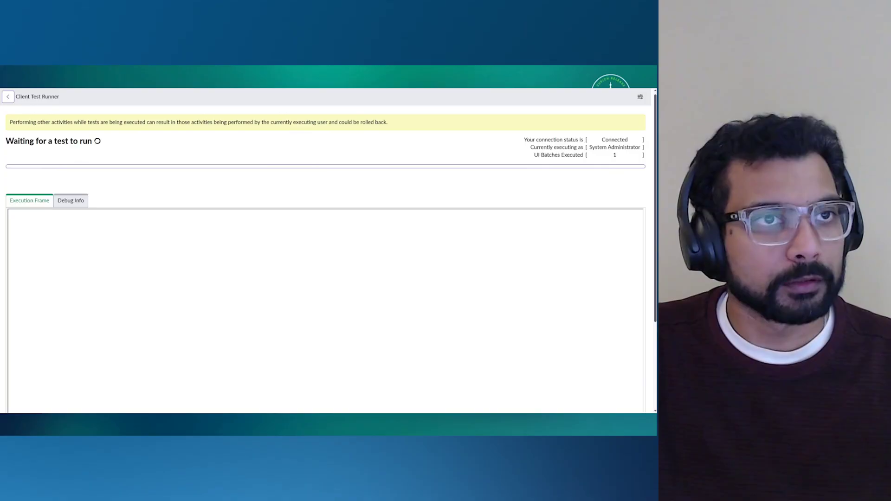
key(ctrl+Tab)
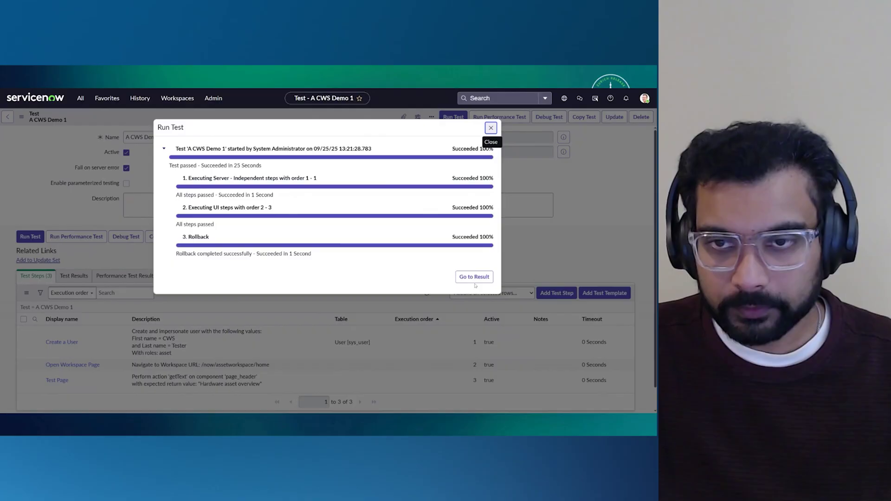
Go to the run's result and scroll to Step Results, all three steps marked Success.
key(Return)
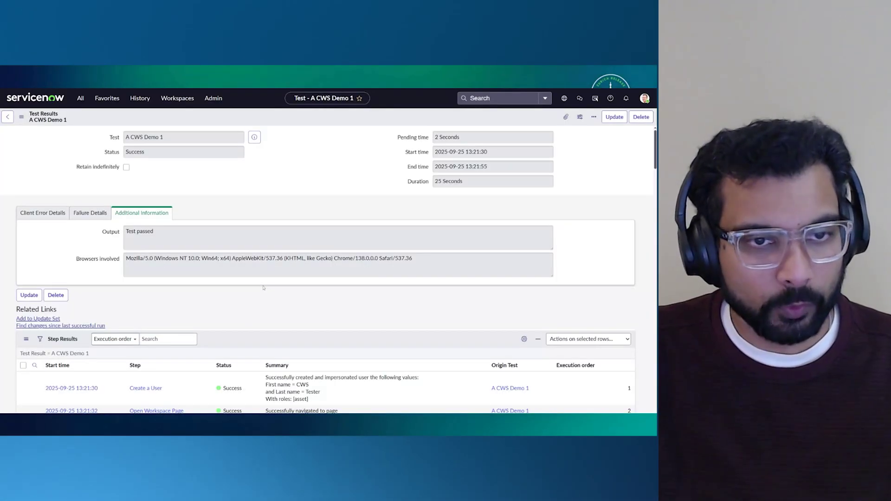
scroll(198, 356, down, 3)
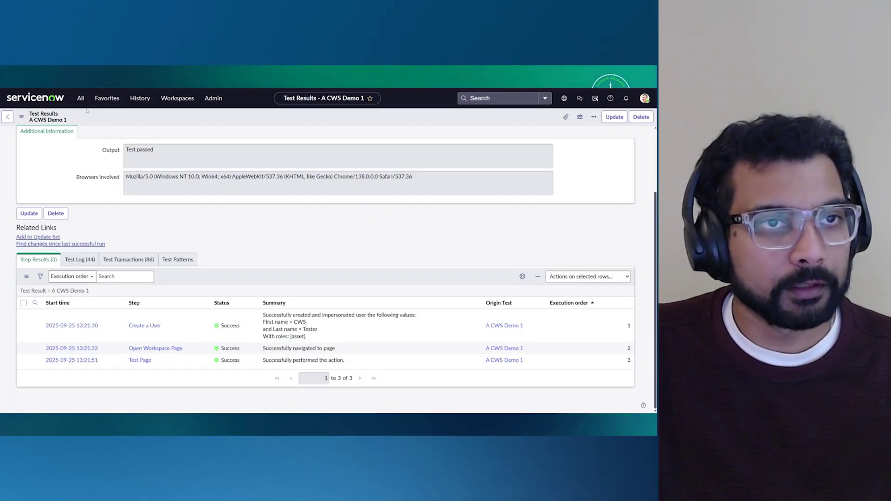
click(83, 101)
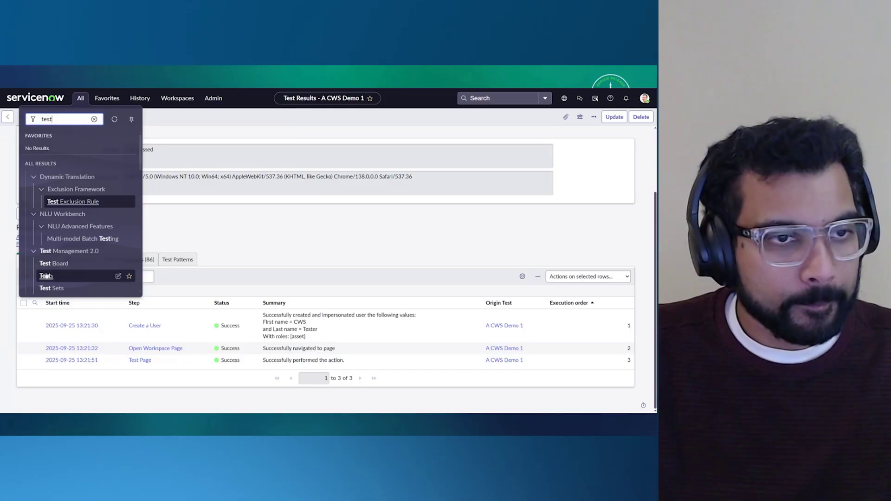
Open the ATF Tests list and open the A CWS test 2 record with five steps.
scroll(58, 257, down, 3)
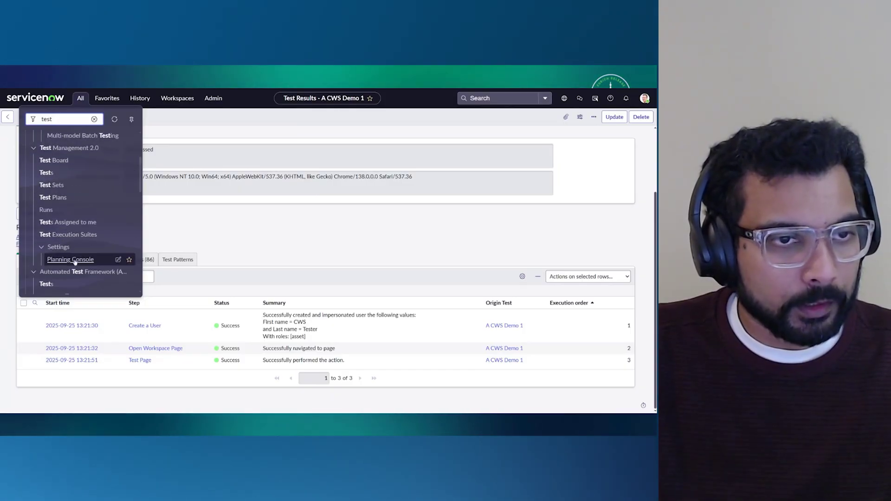
click(47, 258)
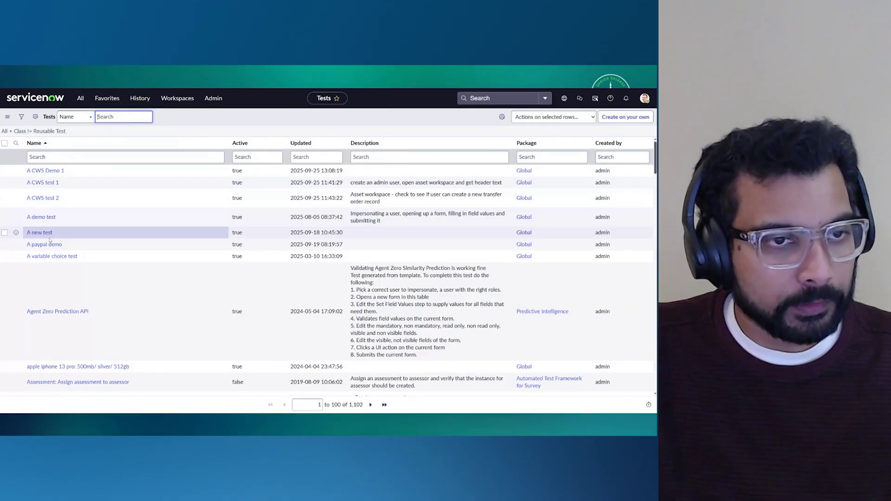
click(43, 199)
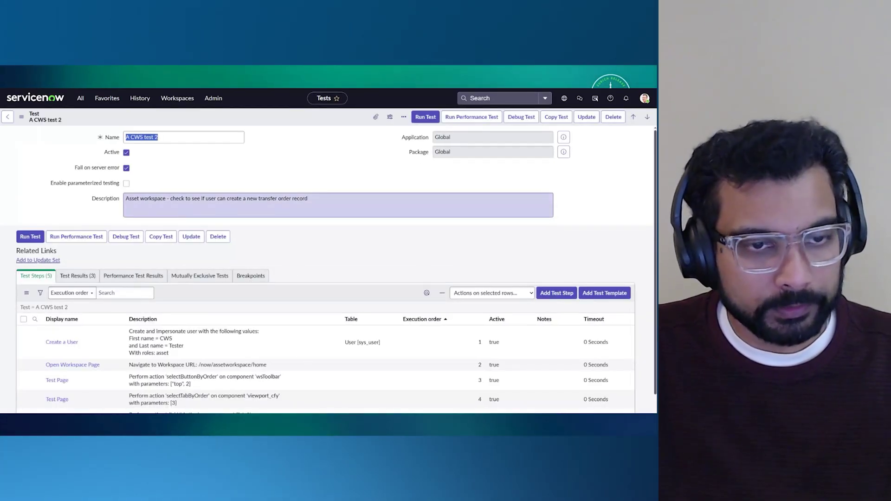
scroll(251, 315, down, 2)
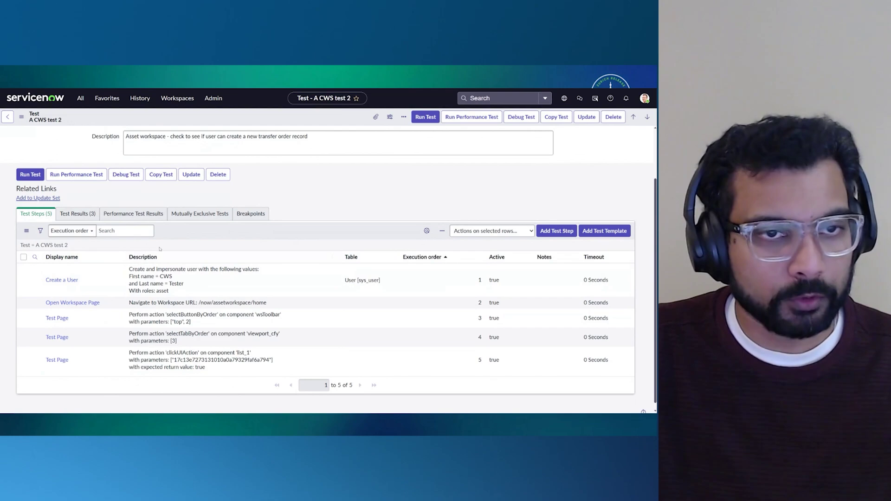
scroll(163, 248, up, 3)
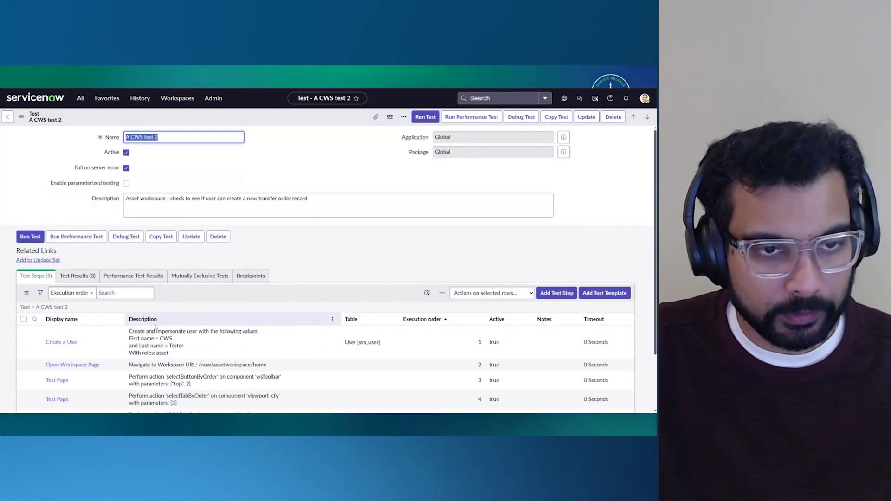
scroll(142, 314, down, 3)
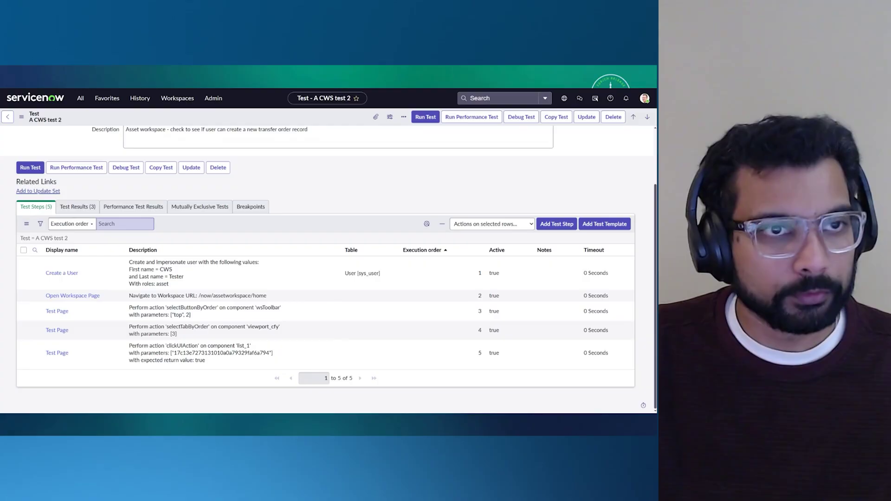
Go to Automated Test Framework > Tests and start a new test record.
click(81, 98)
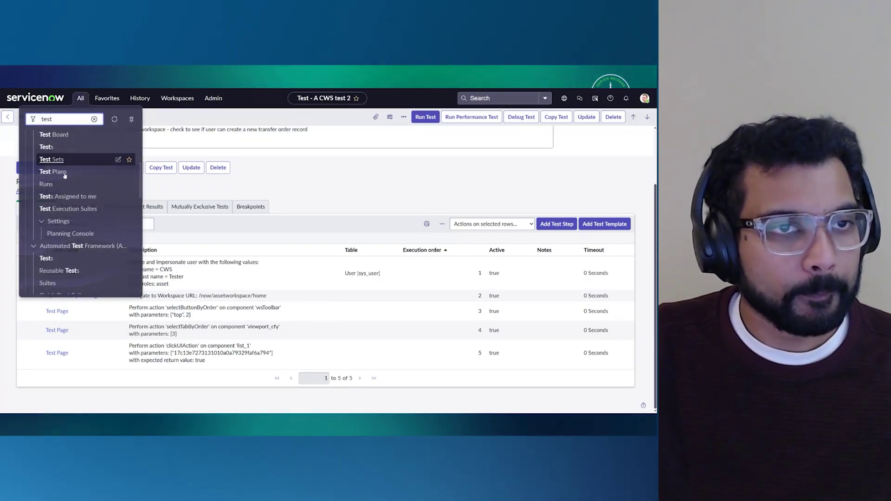
click(47, 260)
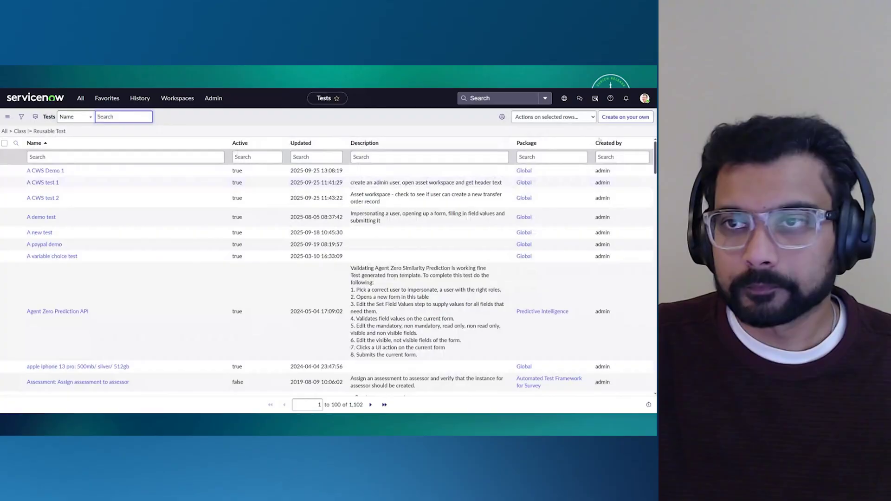
click(625, 117)
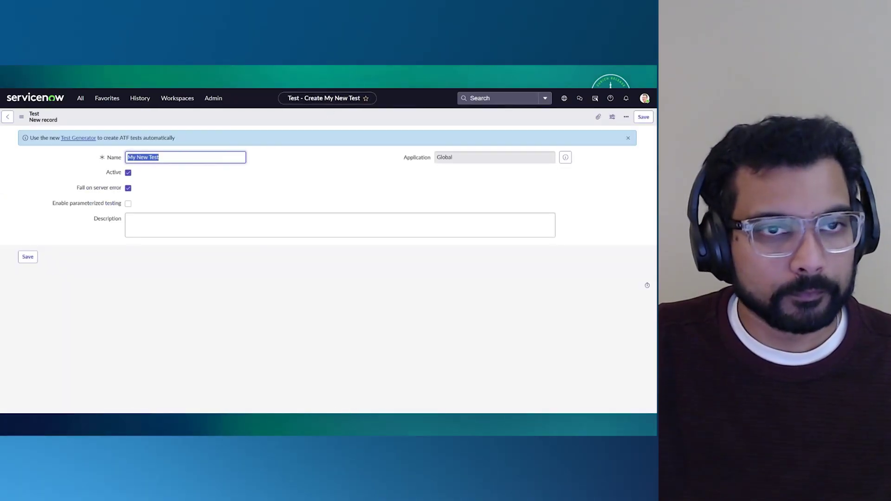
Name the test 'A CWS demo 2 star', paste the transfer order page description, and save.
text(A CW)
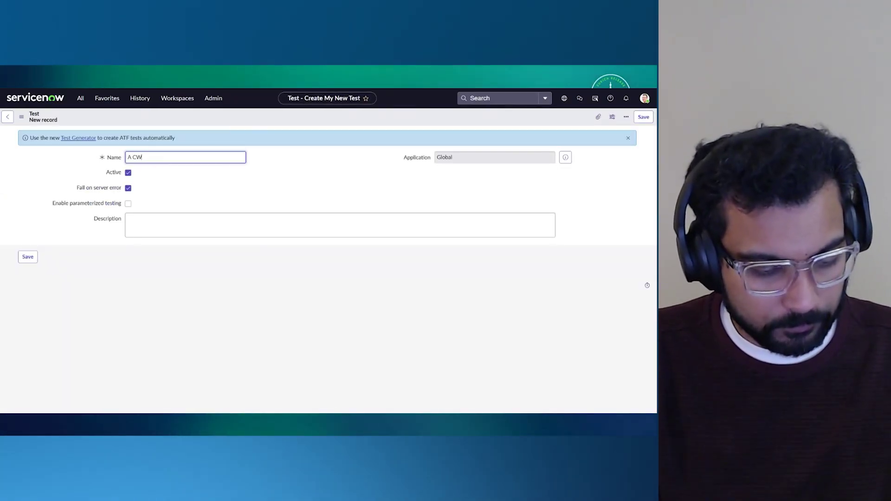
text(S demo 2 star)
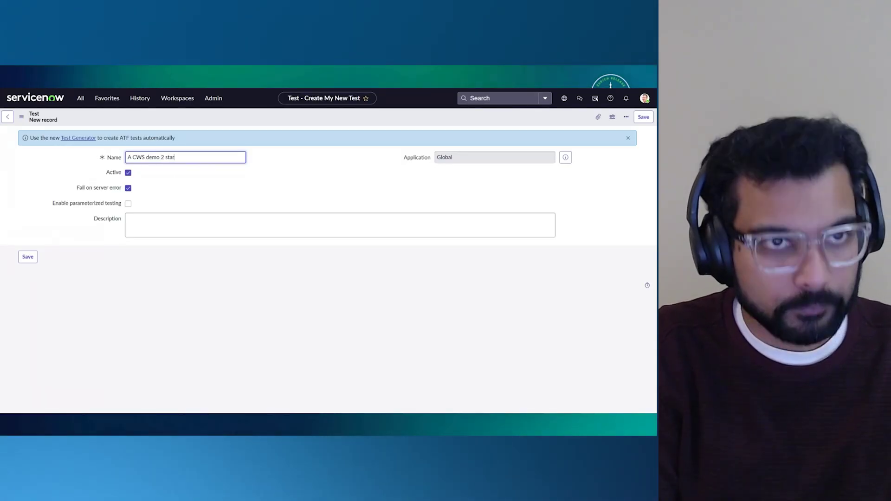
click(340, 225)
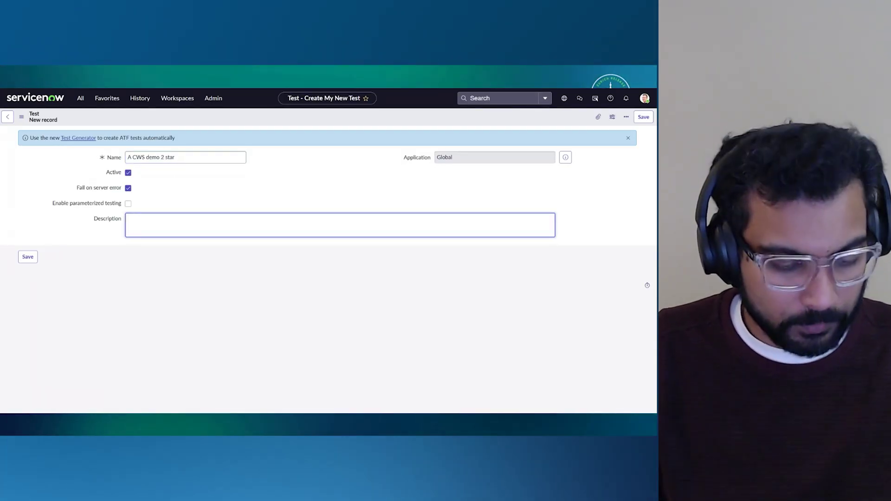
text(Create user, open the asset workspace, validate that they can open a new transfer order page)
click(28, 256)
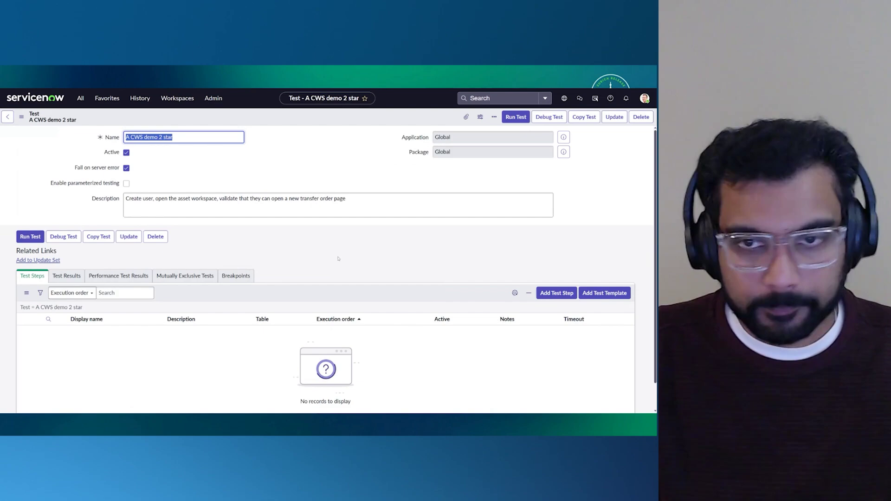
scroll(339, 258, down, 1)
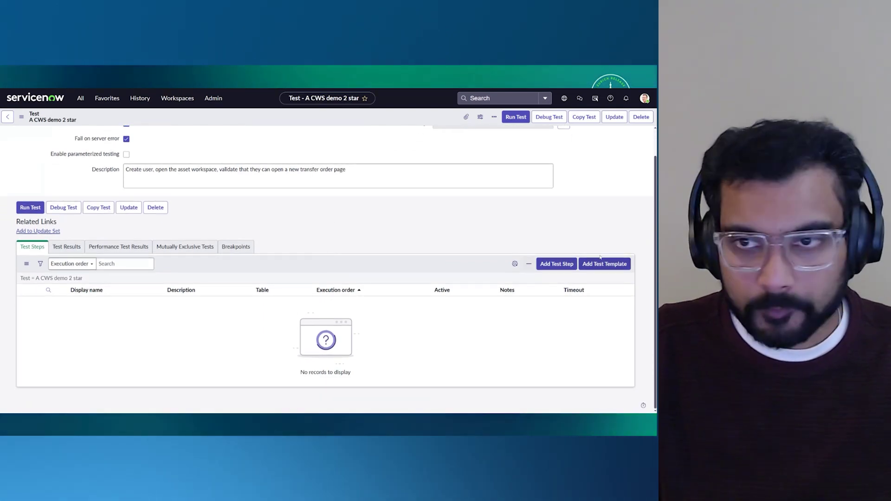
Add a Create a User step to the test.
click(563, 264)
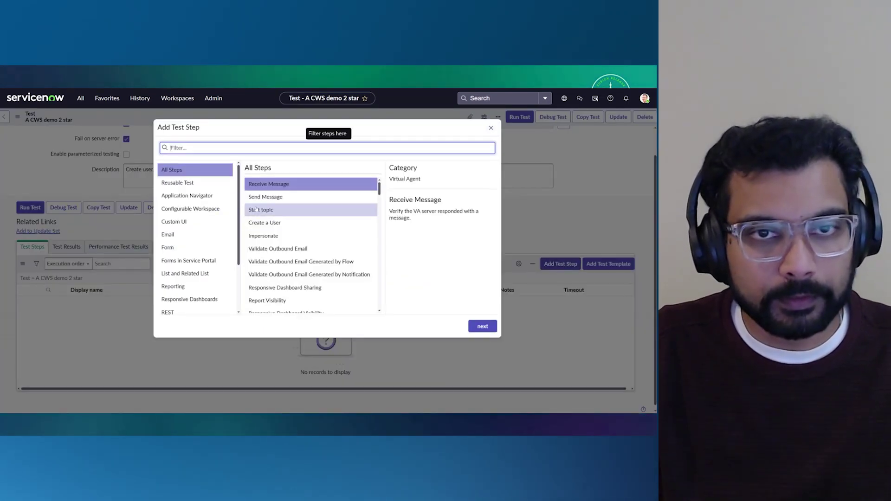
text(cre)
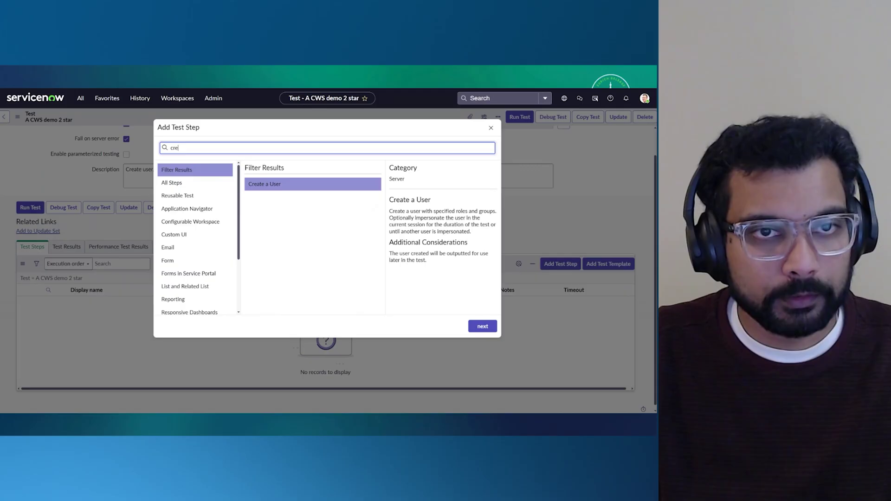
text(ate)
click(331, 188)
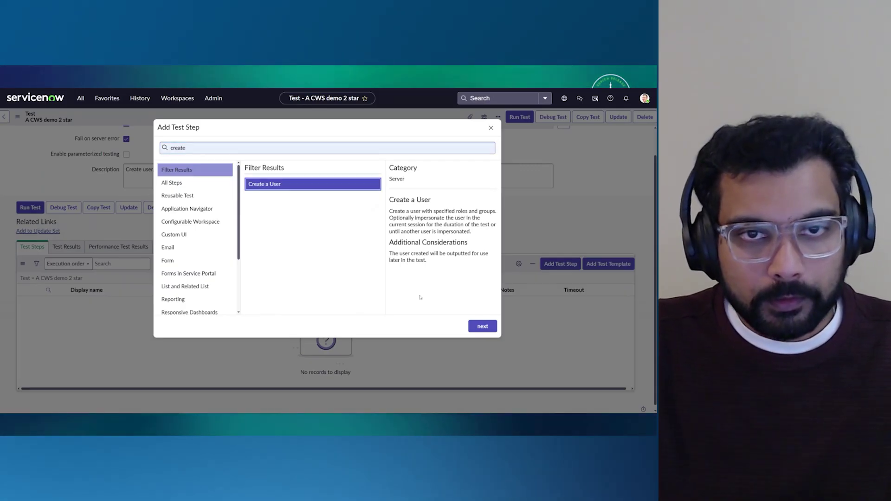
click(483, 326)
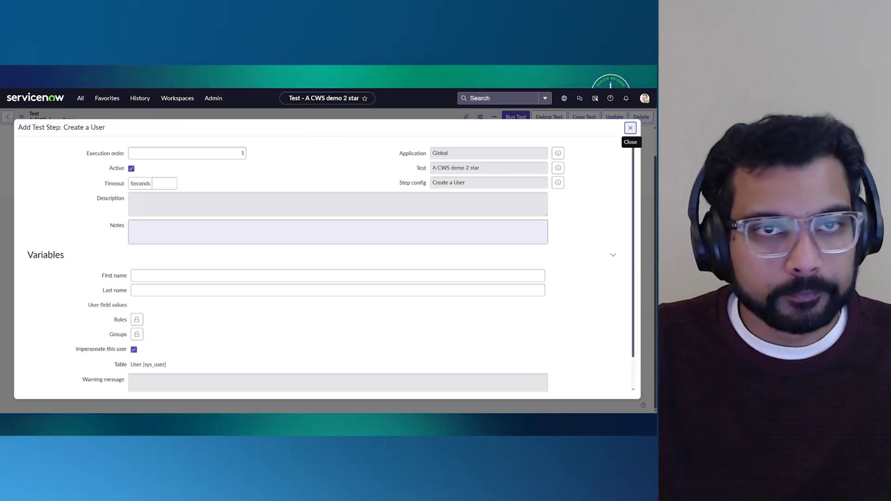
Set the test user to first name CWS, last name Tester, role asset, and submit.
click(325, 275)
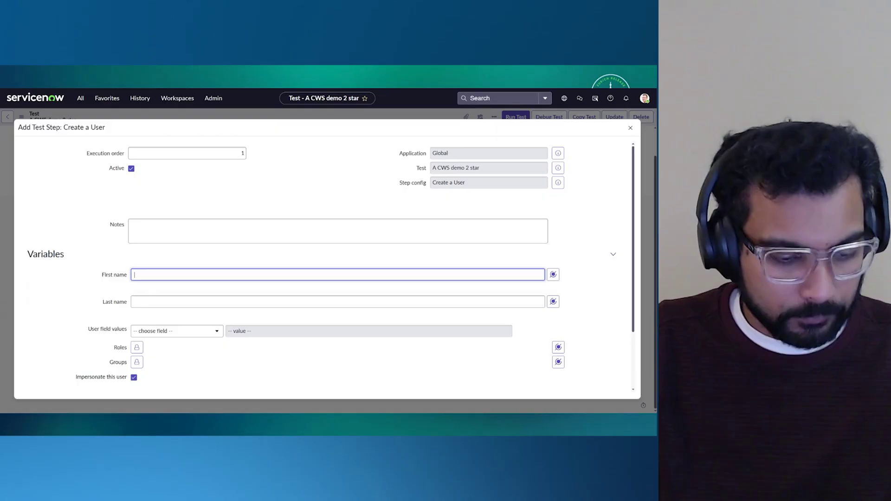
text(cw)
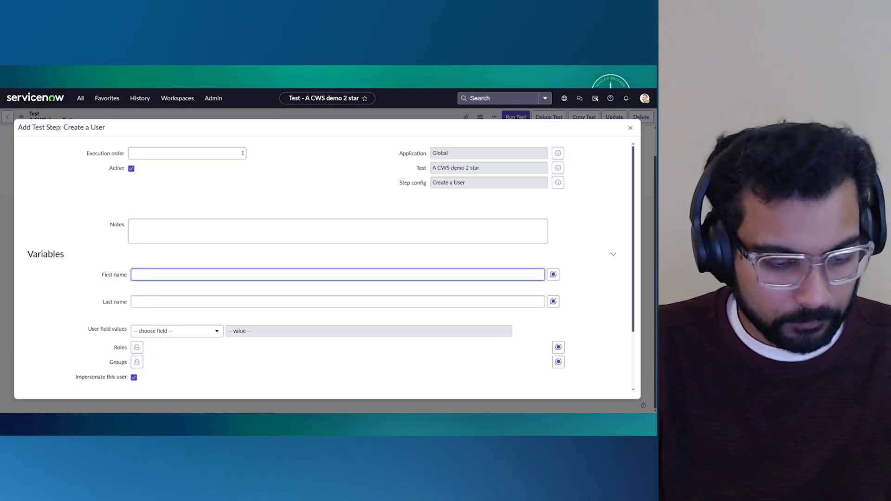
text(CWS)
key(Tab)
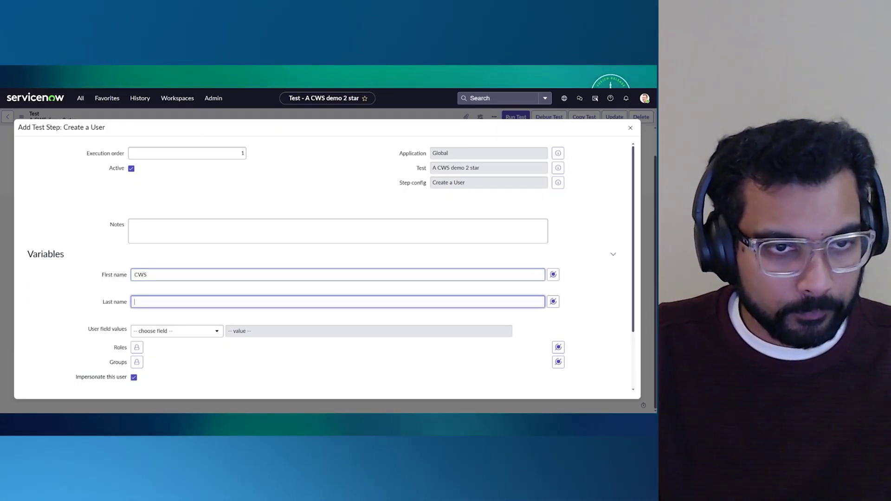
text(Tester)
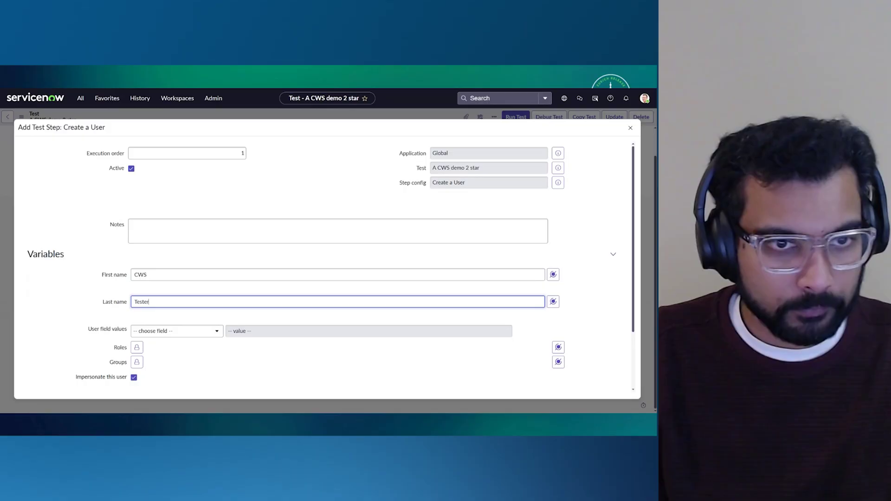
click(137, 347)
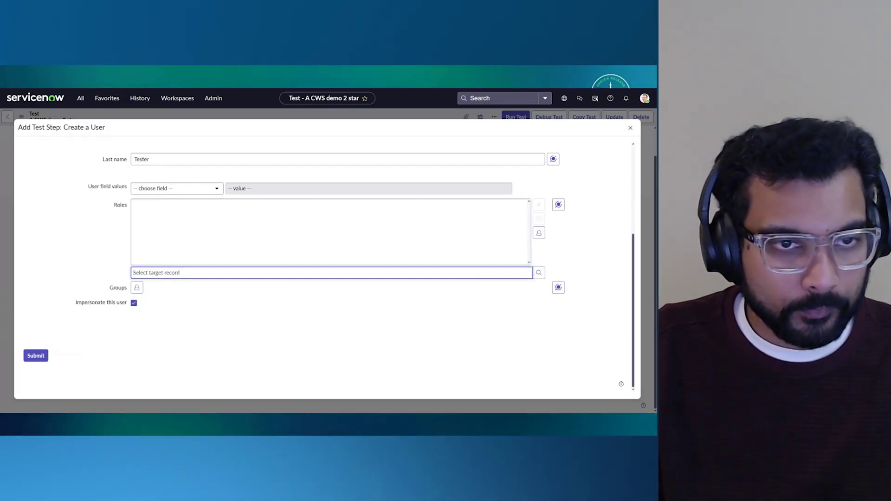
text(ass)
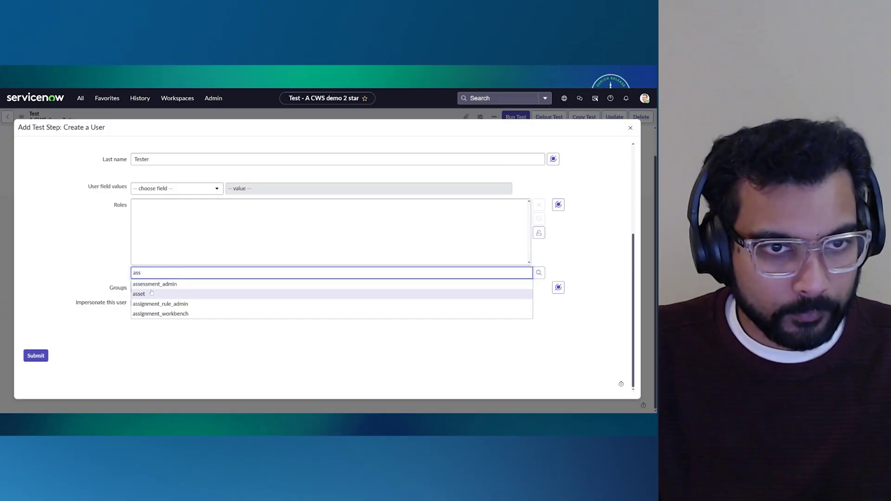
click(141, 294)
click(47, 356)
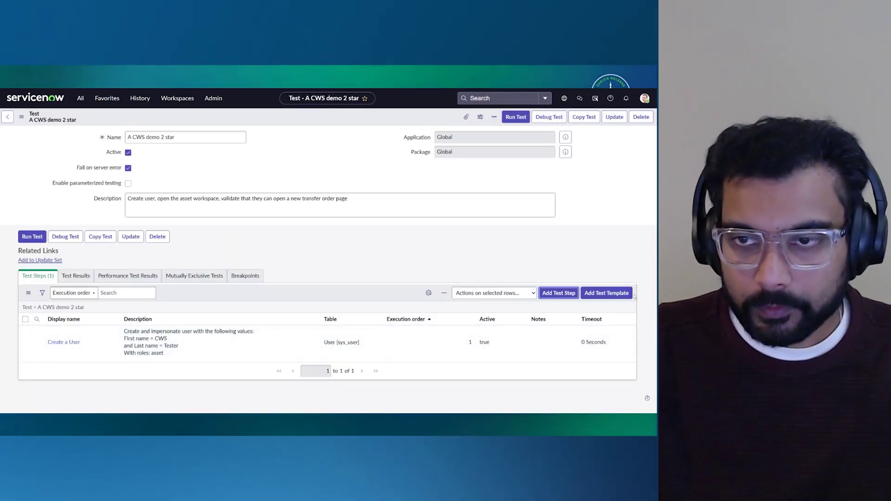
click(559, 292)
Add an Open Workspace Page step navigating to /now/assetworkspace/home.
click(195, 208)
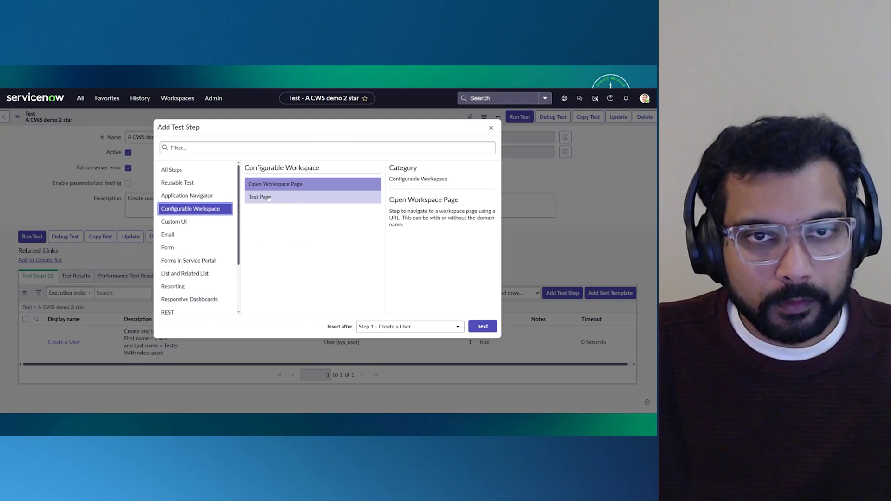
click(269, 198)
click(276, 186)
click(479, 327)
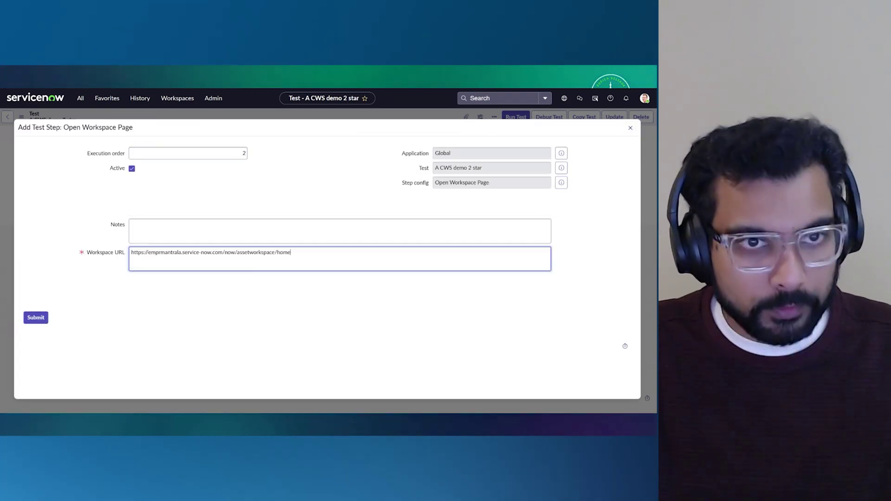
click(36, 319)
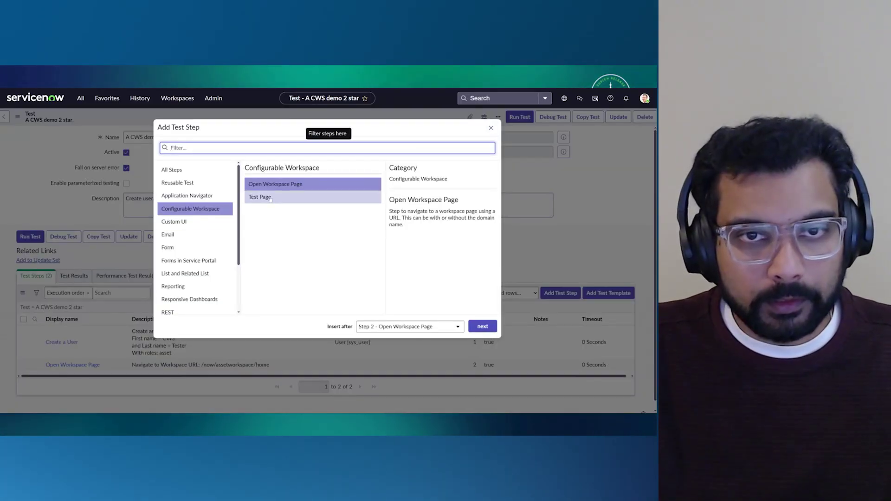
Start a Test Page step and load /now/assetworkspace/home in the ATF Page Inspector.
click(313, 197)
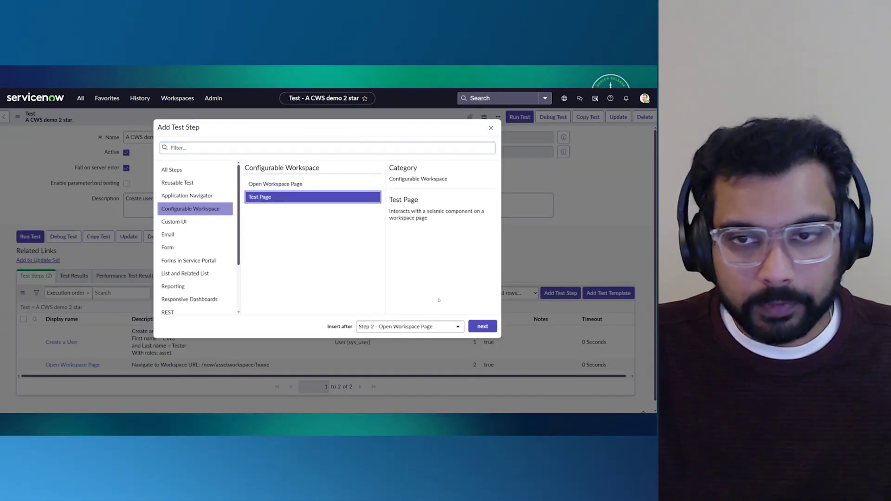
click(482, 327)
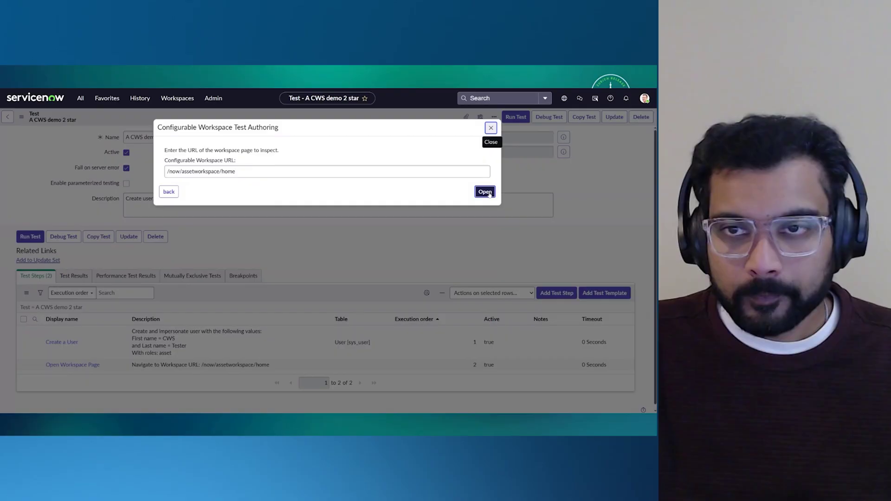
click(487, 193)
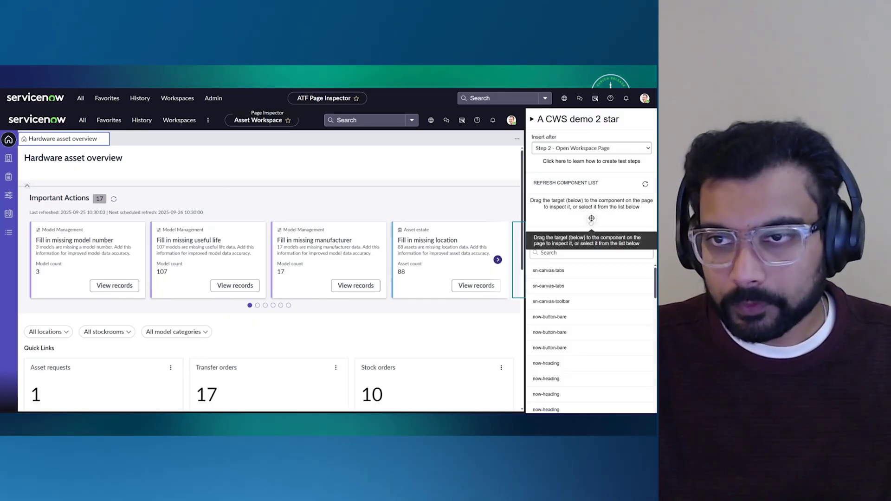
Add a step selecting the sn-canvas-toolbar button in group 'top', order 2.
key(Page_Down)
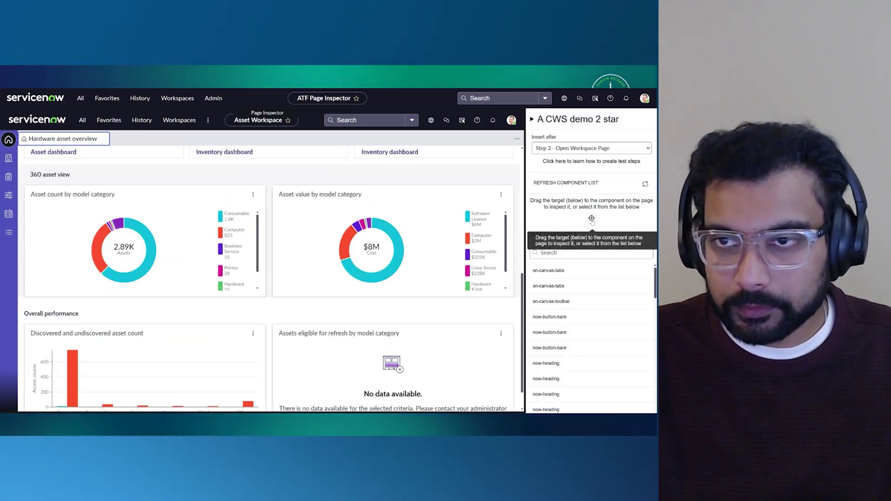
click(8, 196)
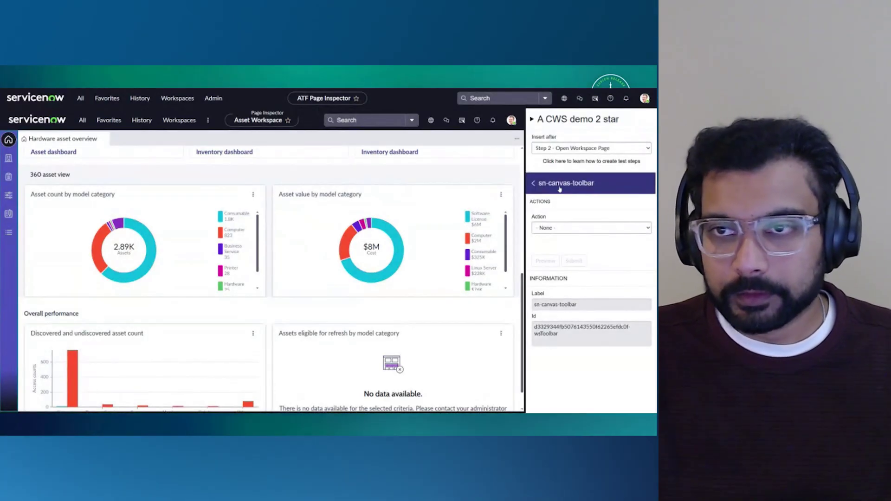
click(562, 229)
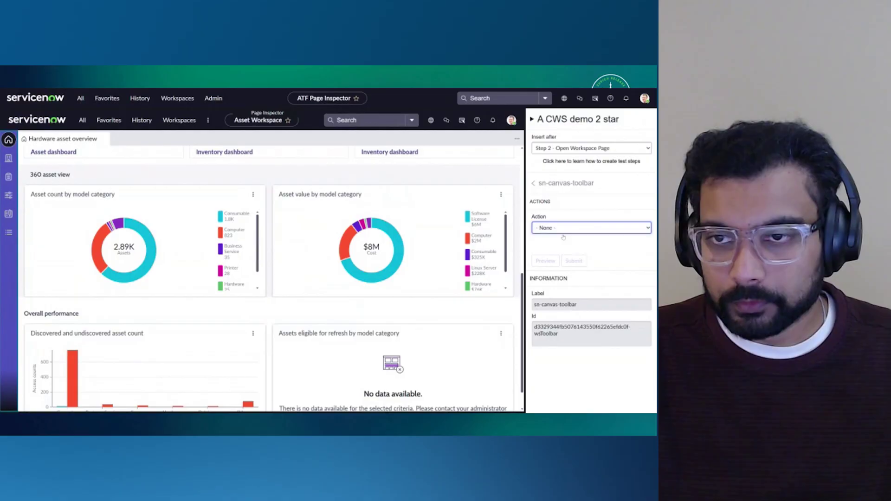
click(591, 227)
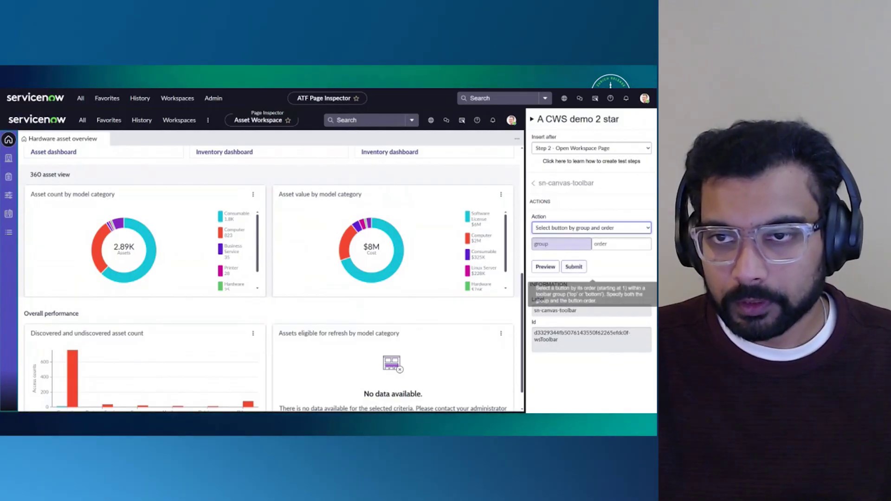
click(562, 243)
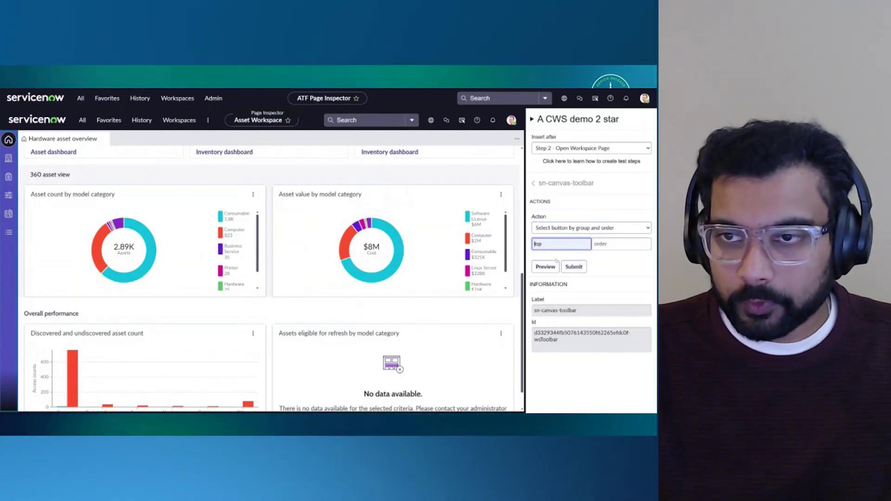
text(top)
key(Tab)
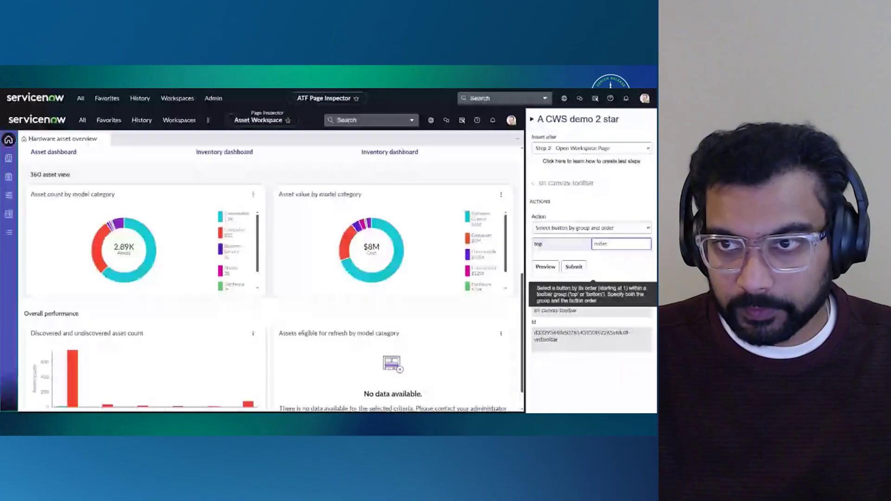
text(2)
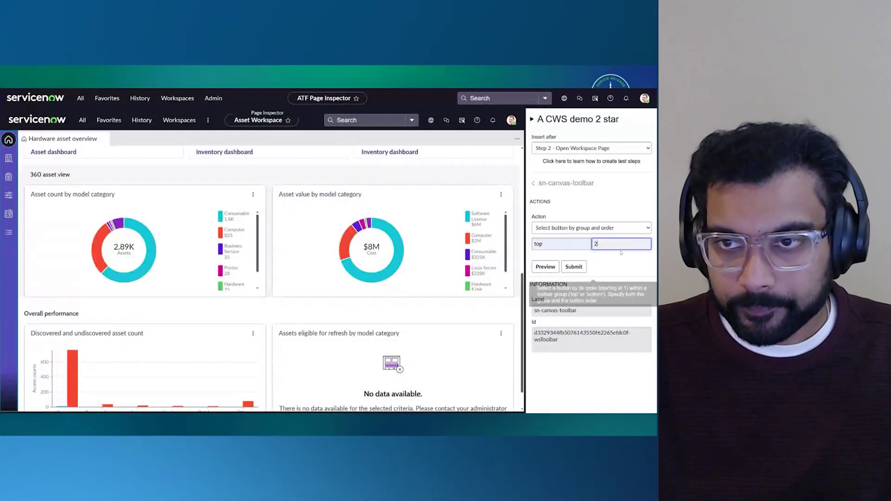
click(574, 267)
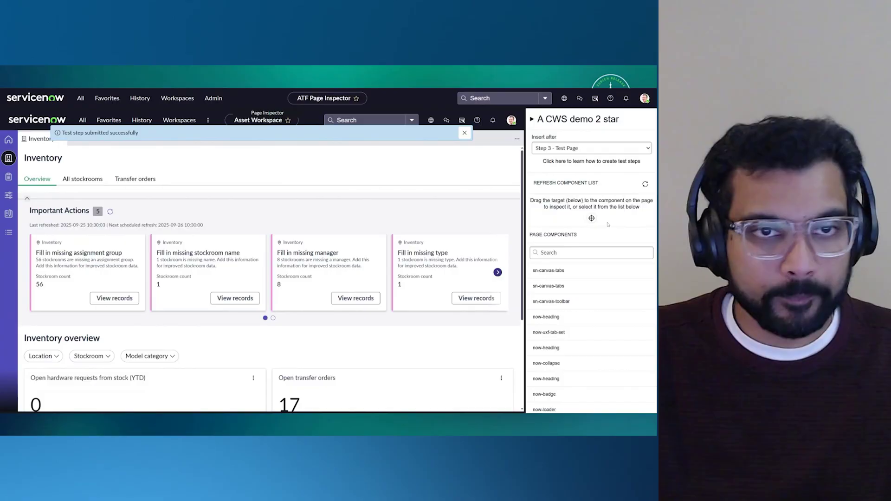
Add a step selecting tab 3 of the Inventory tab set, showing Transfer orders.
drag(592, 218, 487, 230)
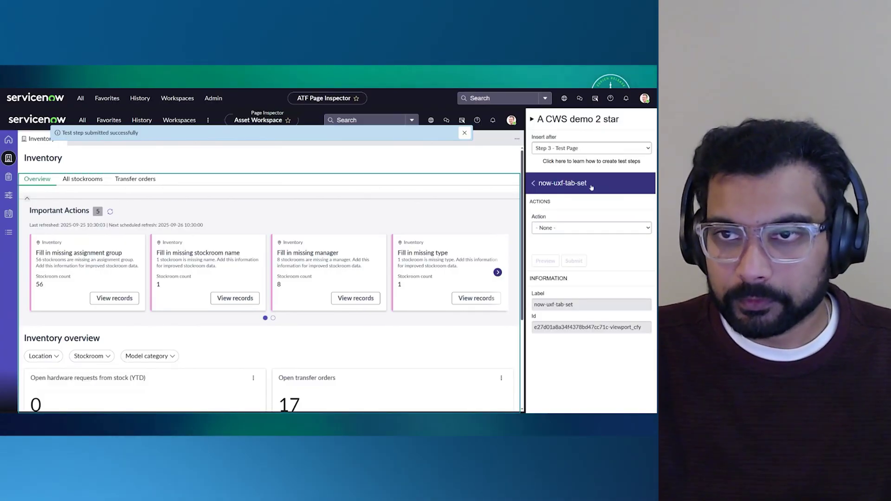
click(564, 229)
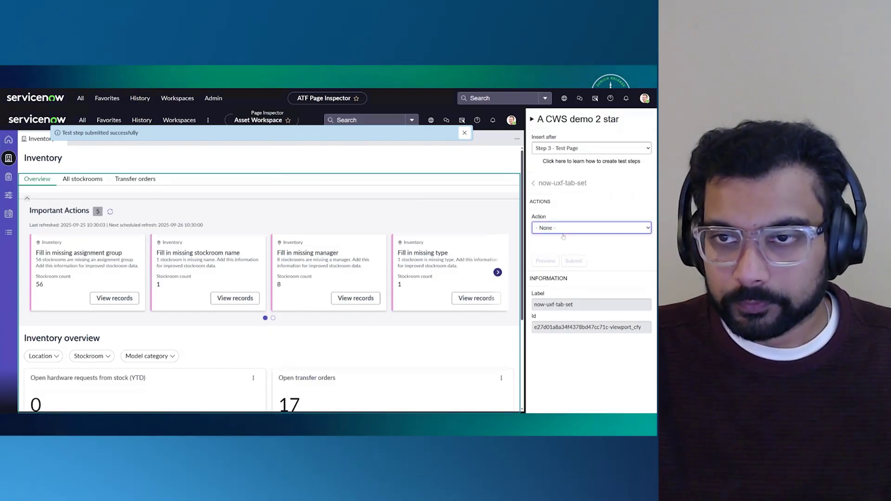
key(Down)
key(Tab)
text(3)
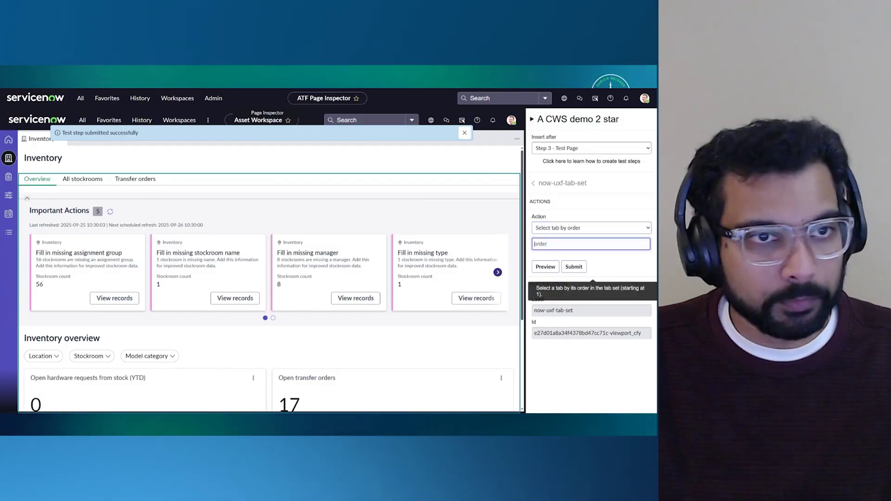
click(574, 267)
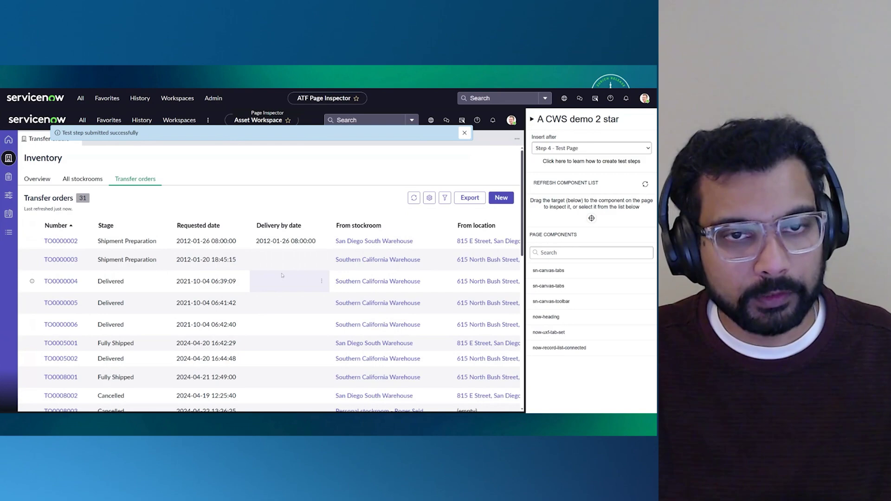
Add a step clicking the New list action on Transfer orders, expecting True.
scroll(288, 270, down, 1)
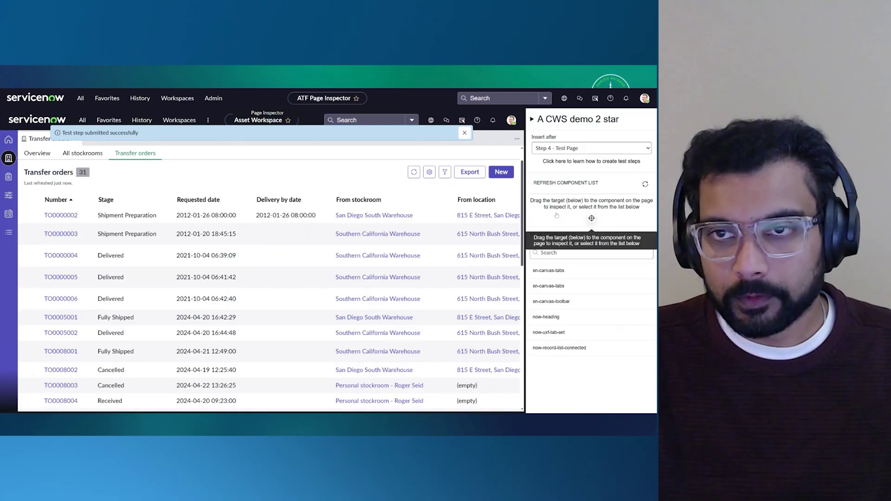
drag(591, 218, 498, 174)
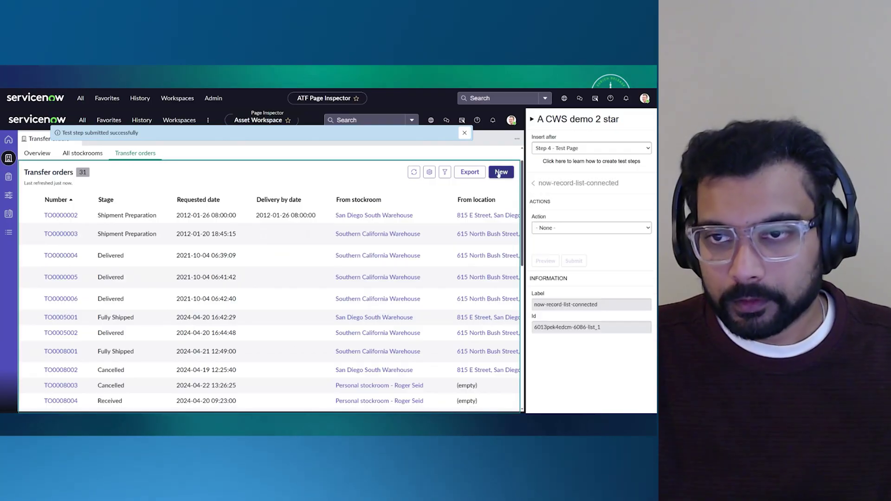
click(567, 228)
click(567, 228)
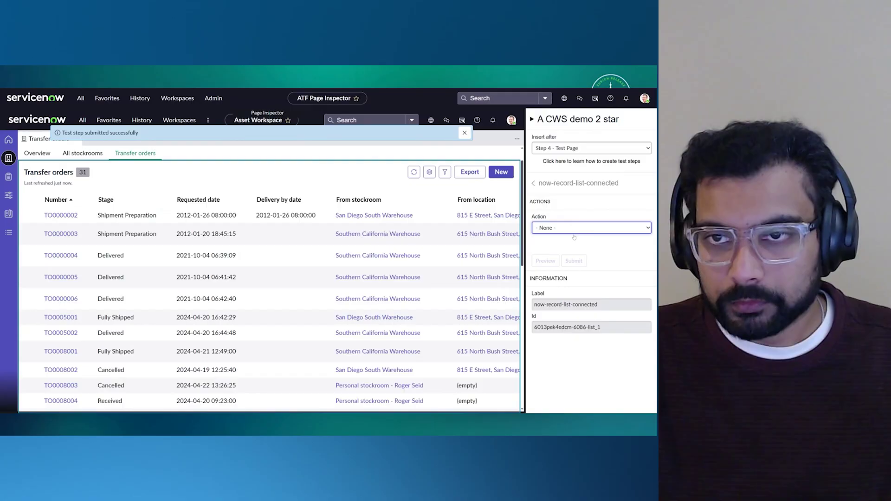
key(Down)
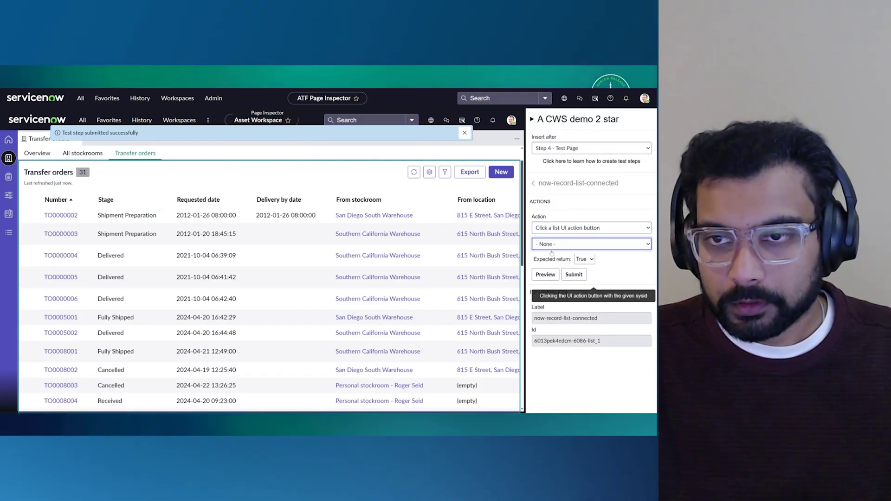
key(Tab)
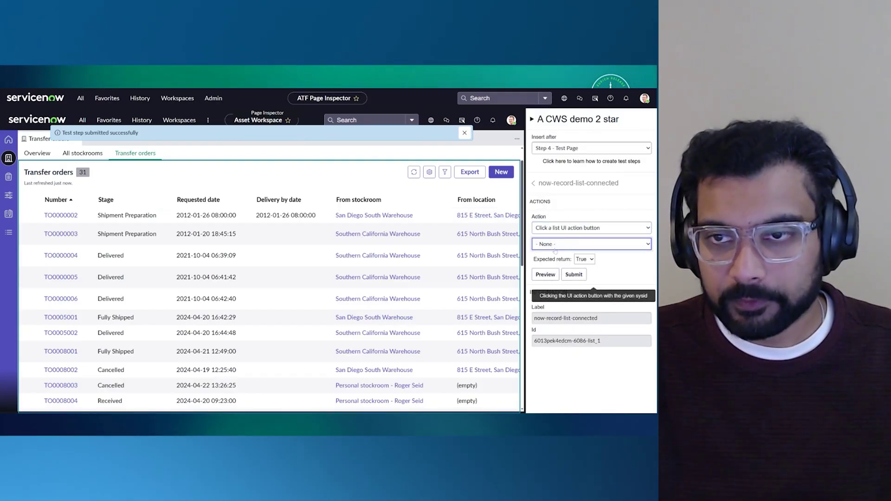
key(Down)
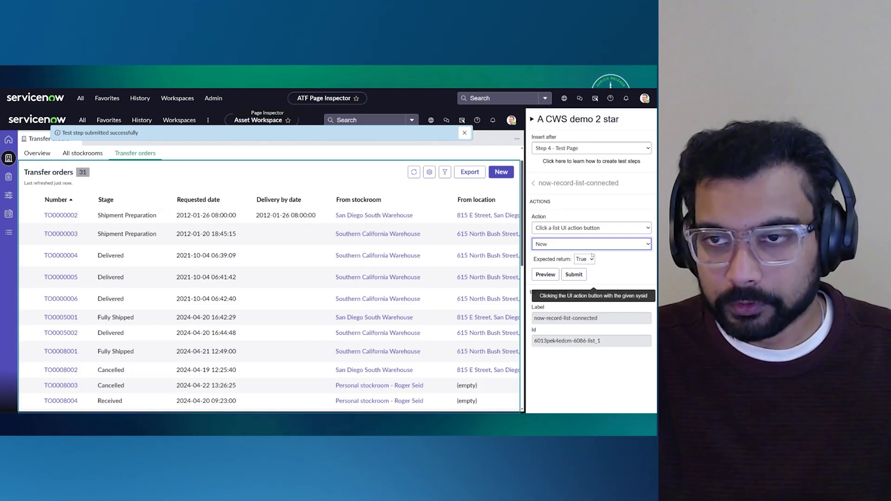
click(575, 275)
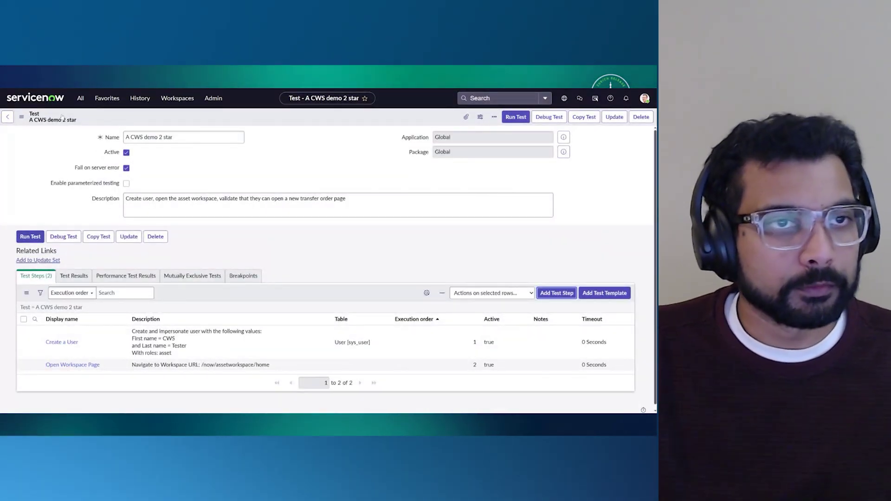
Open the A CWS test 2 record from the ATF Tests list.
click(81, 98)
text(test)
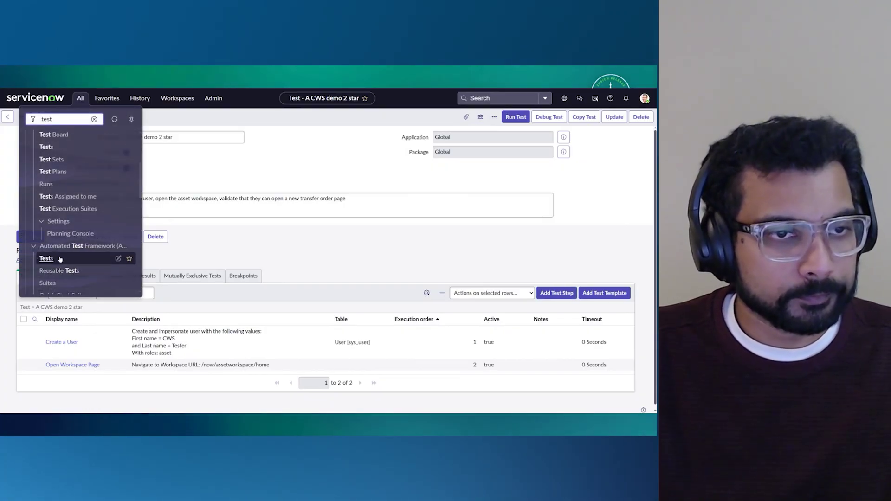
click(142, 181)
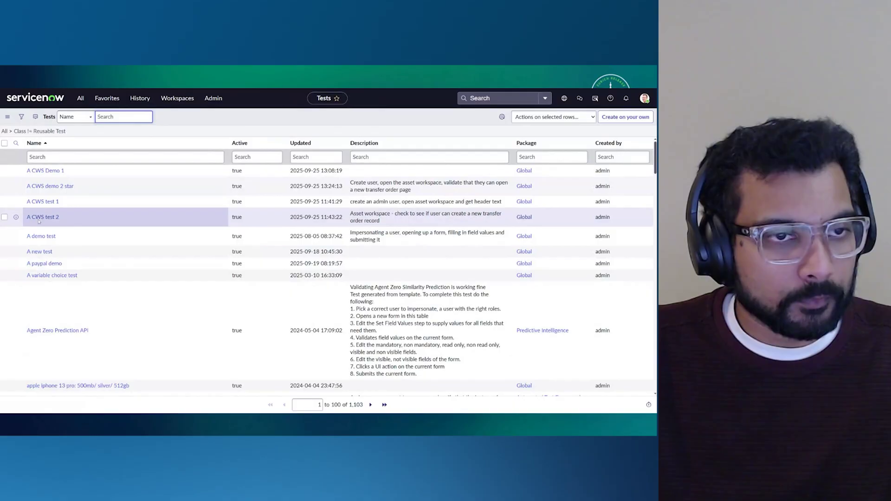
click(43, 217)
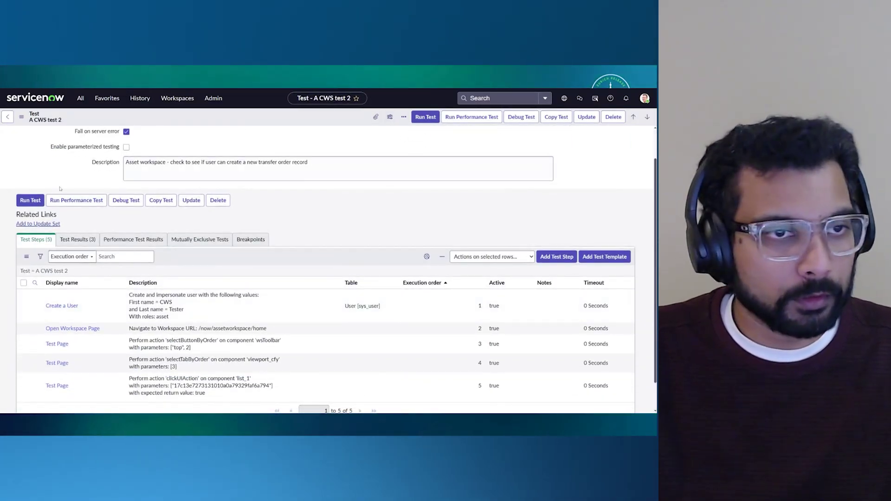
Run A CWS test 2 in the current Chrome session's Client Test Runner.
click(29, 200)
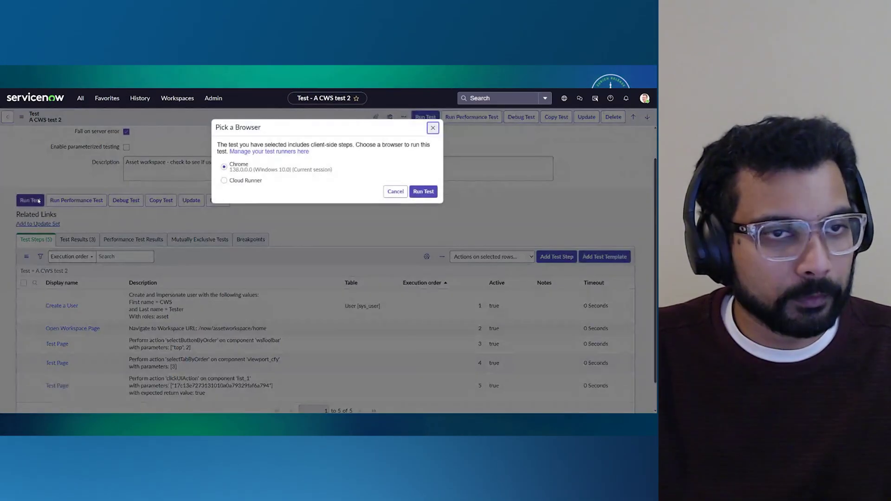
click(423, 192)
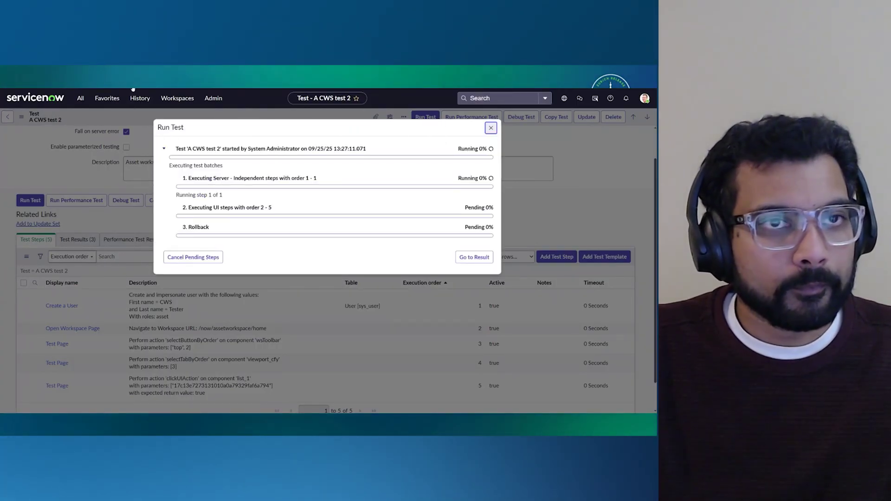
key(ctrl+Tab)
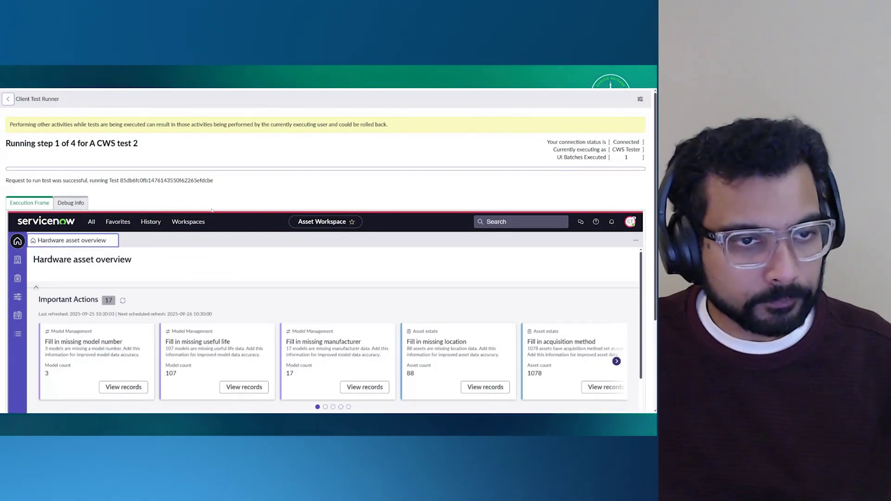
Watch the Client Test Runner until A CWS test 2 finishes and it waits for a test.
scroll(207, 211, down, 1)
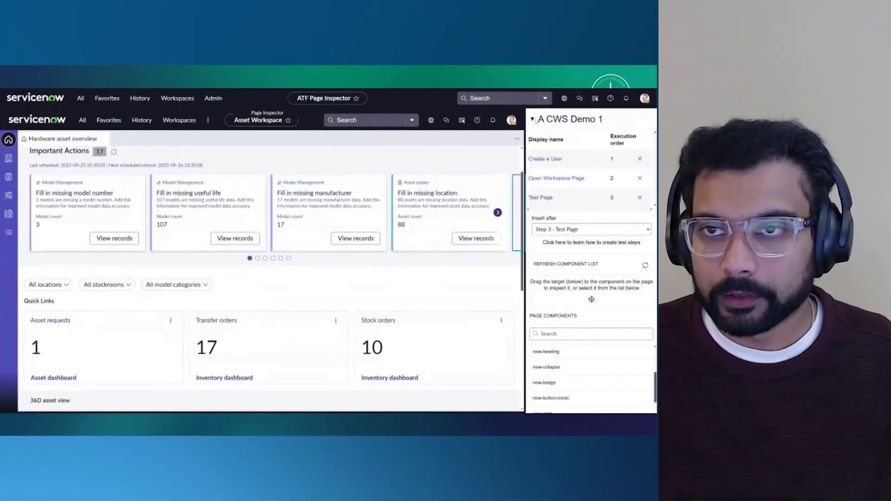
scroll(592, 260, down, 2)
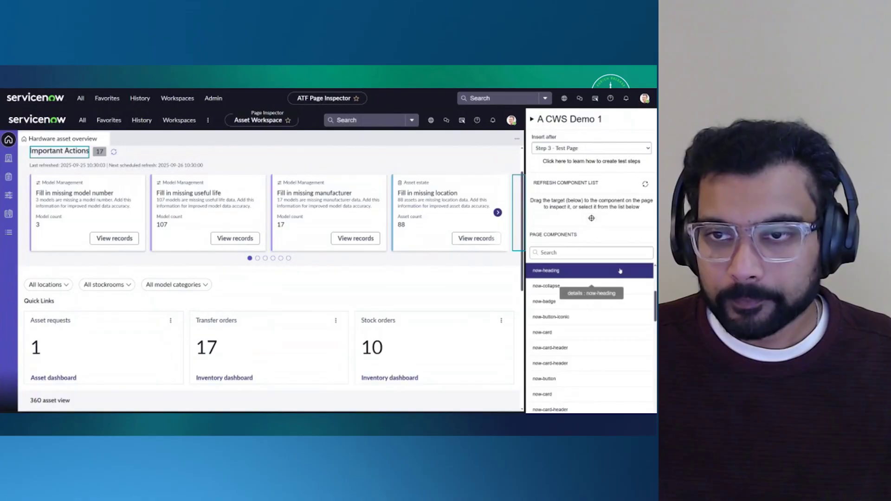
scroll(594, 311, down, 2)
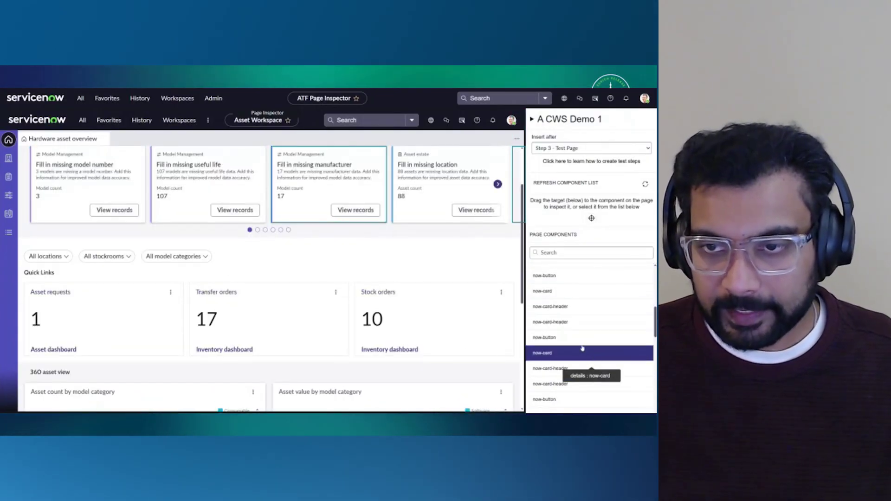
click(552, 321)
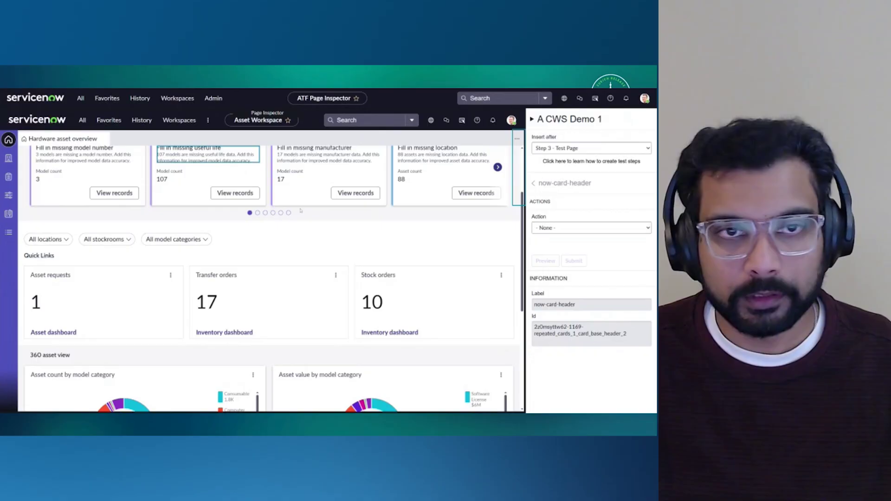
scroll(228, 223, up, 1)
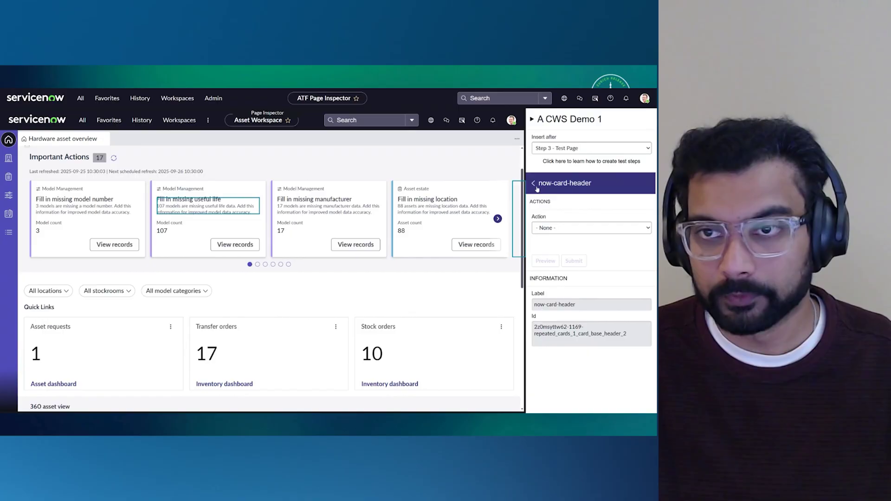
click(564, 183)
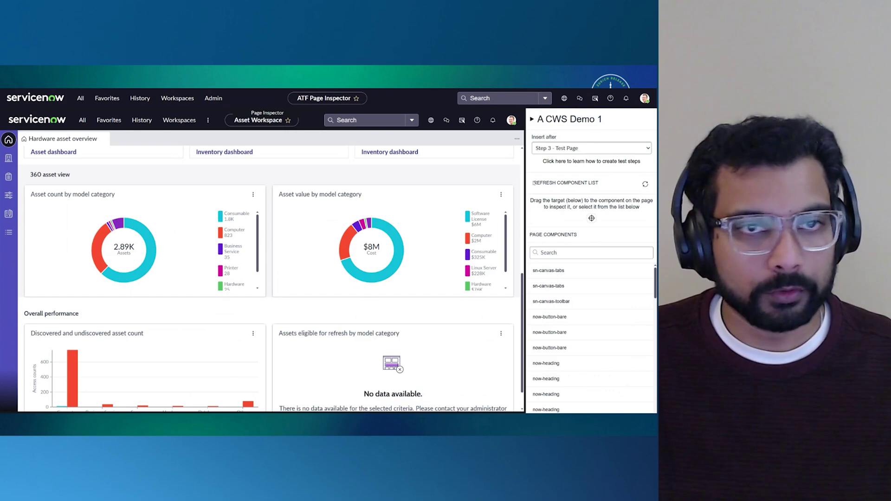
drag(591, 218, 323, 178)
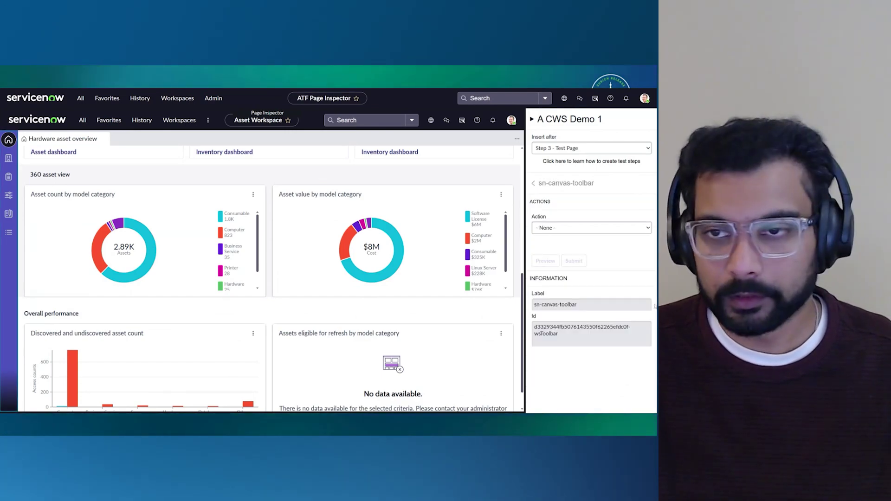
click(566, 183)
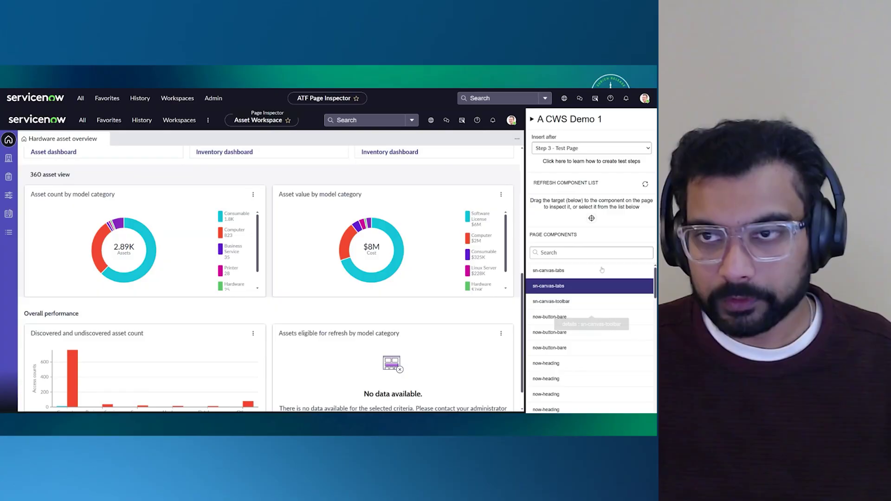